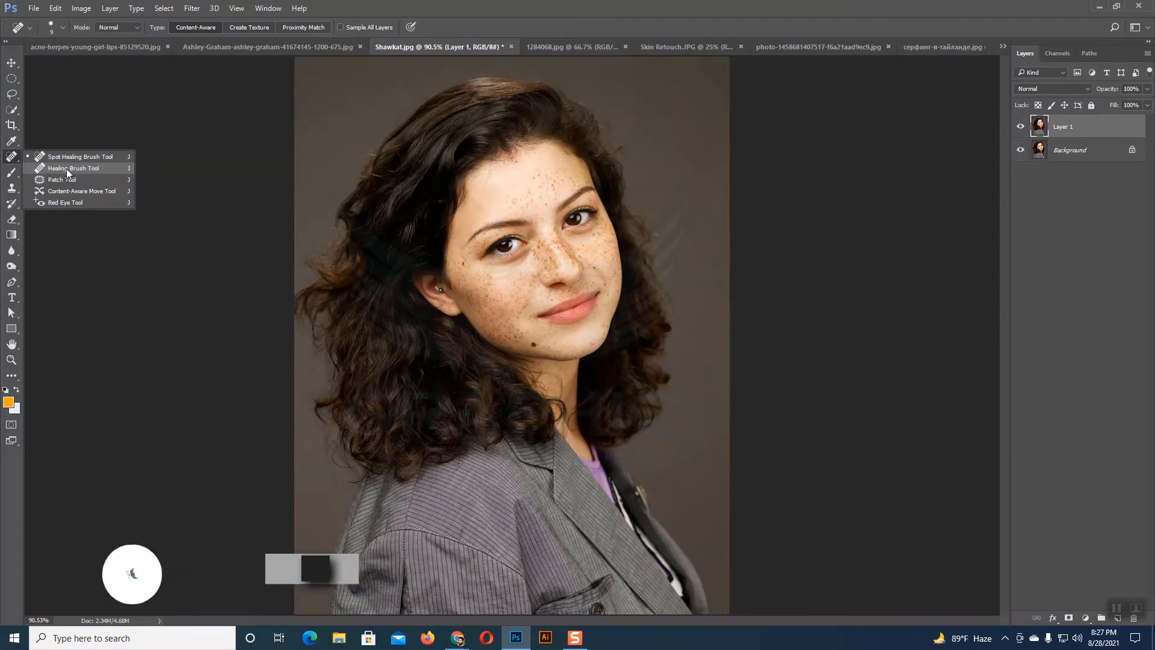
Step: Select the Healing Brush Tool and reduce its brush size to 40 for retouching the freckled face
click(66, 170)
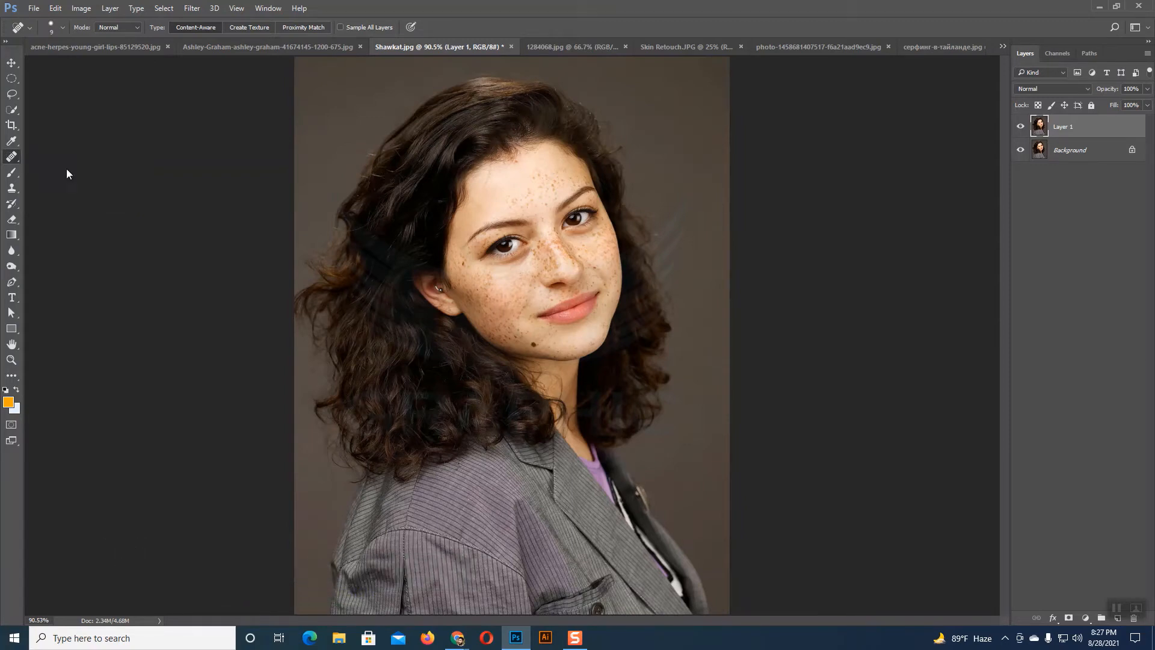
key(ctrl+plus)
key(ctrl+plus)
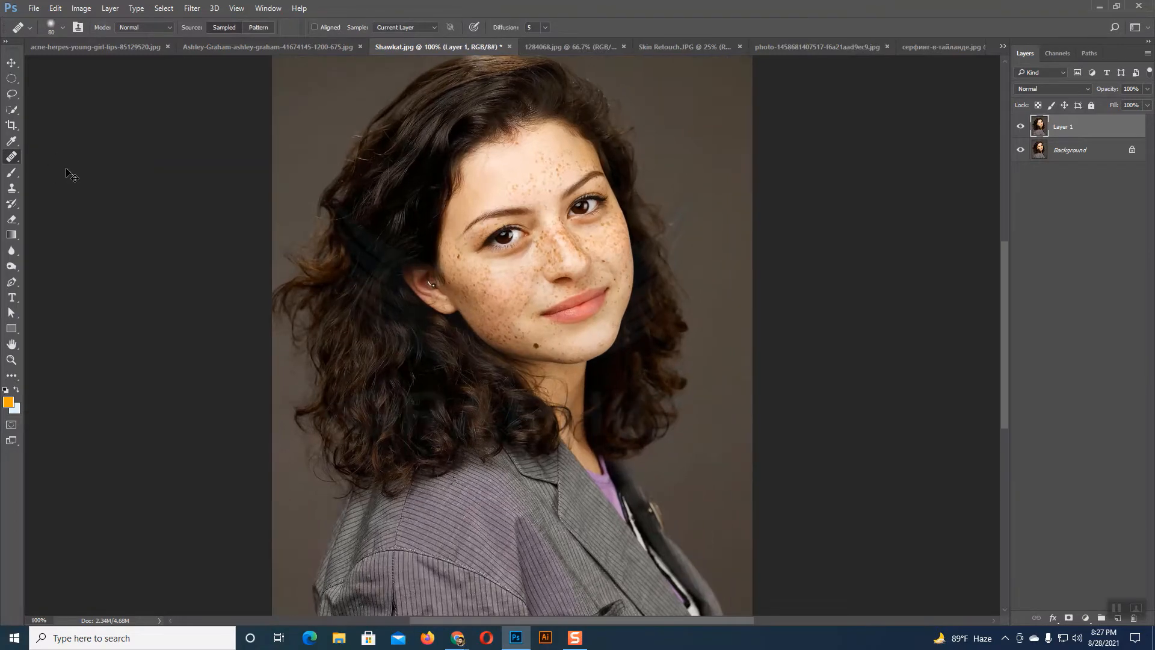
scroll(438, 145, up, 5)
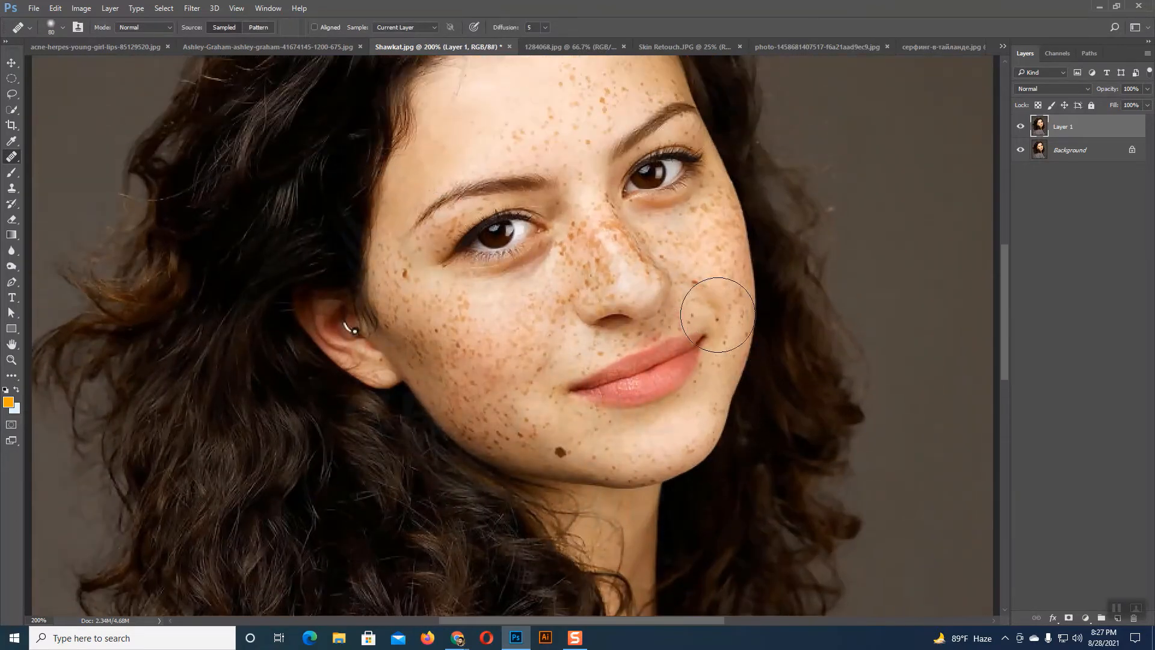
drag(514, 318, 390, 355)
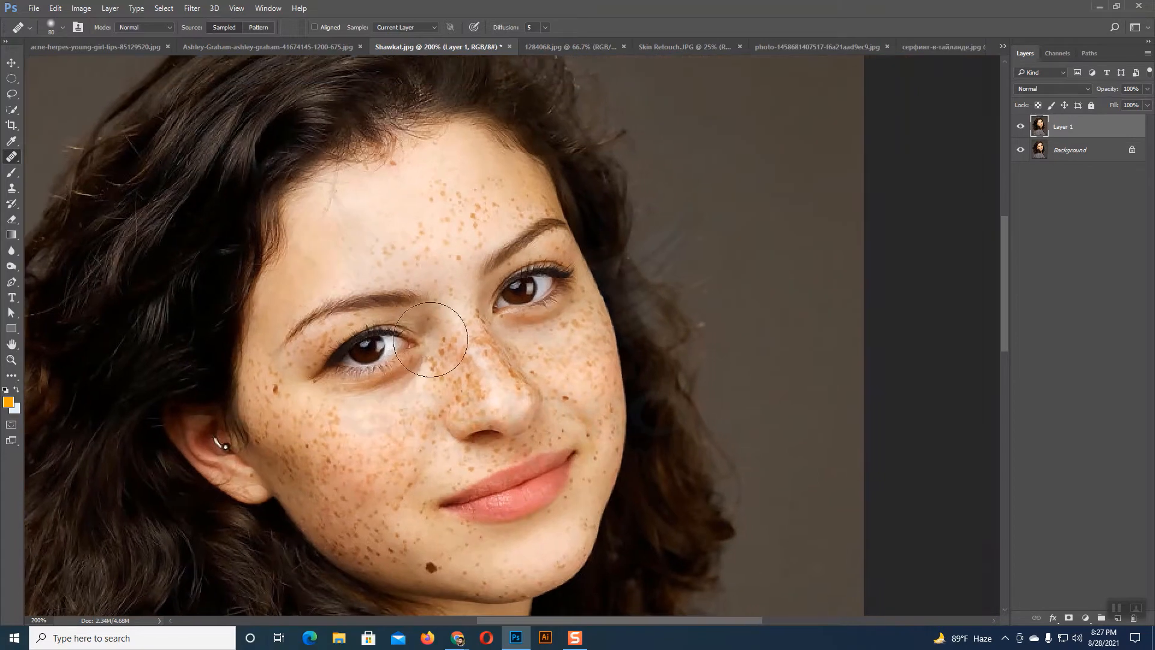
key(bracketleft)
key(bracketleft)
key(bracketleft)
key(bracketleft)
key(bracketleft)
key(bracketleft)
Step: Switch to the Spot Healing Brush and back to the Healing Brush, reducing the Healing Brush size to 15
right_click(15, 161)
click(85, 157)
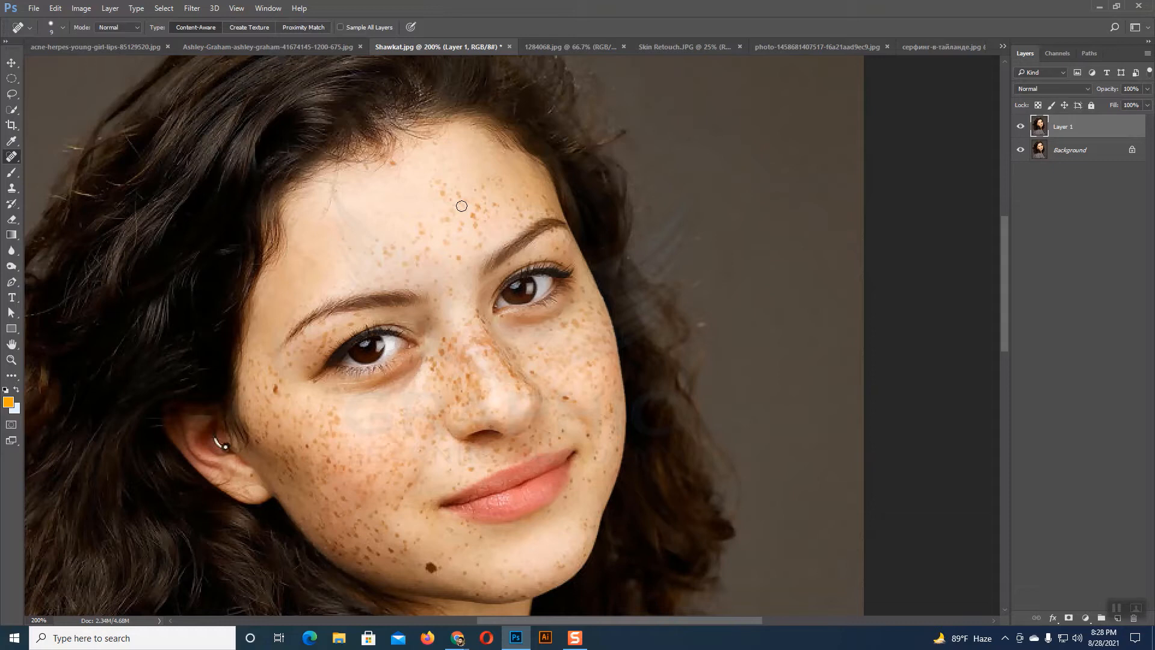
right_click(6, 159)
click(65, 171)
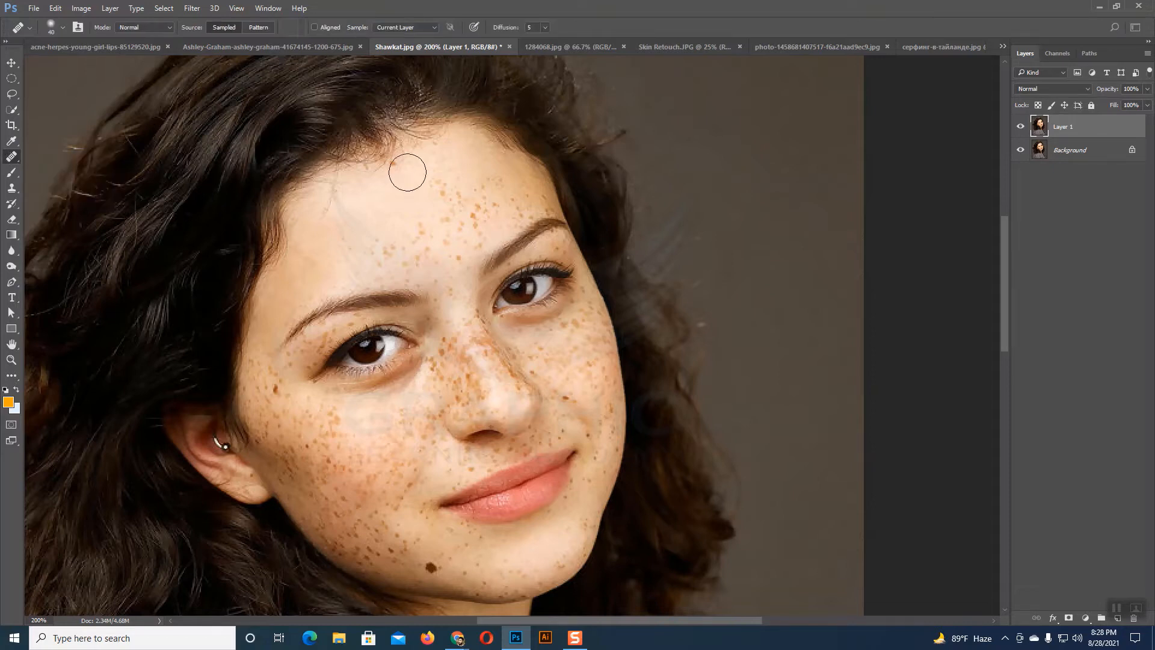
key(bracketleft)
key(ctrl+plus)
key(ctrl+plus)
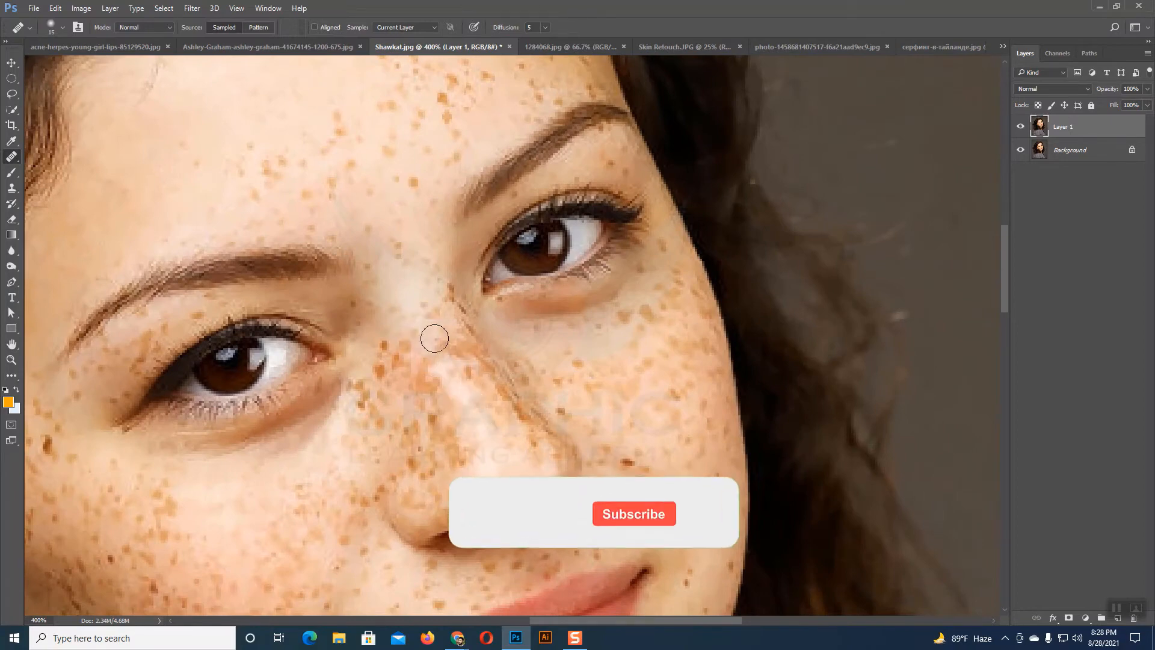
Step: Remove individual freckles on the nose and lower forehead with the Spot Healing Brush
right_click(5, 155)
click(76, 156)
click(465, 377)
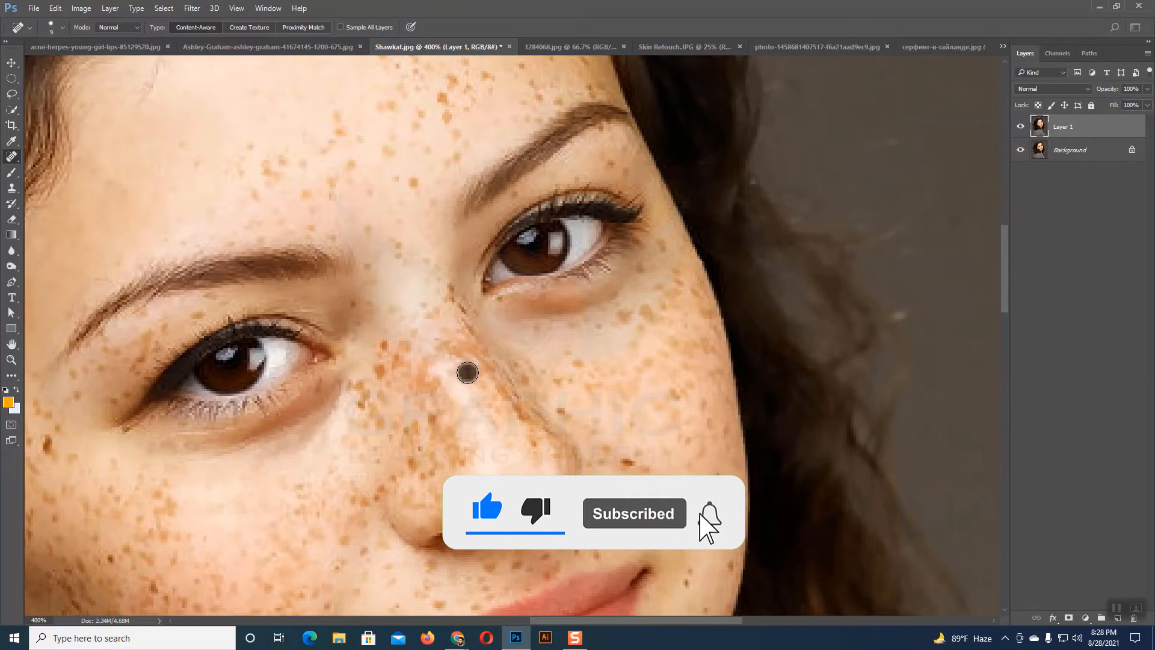
click(531, 445)
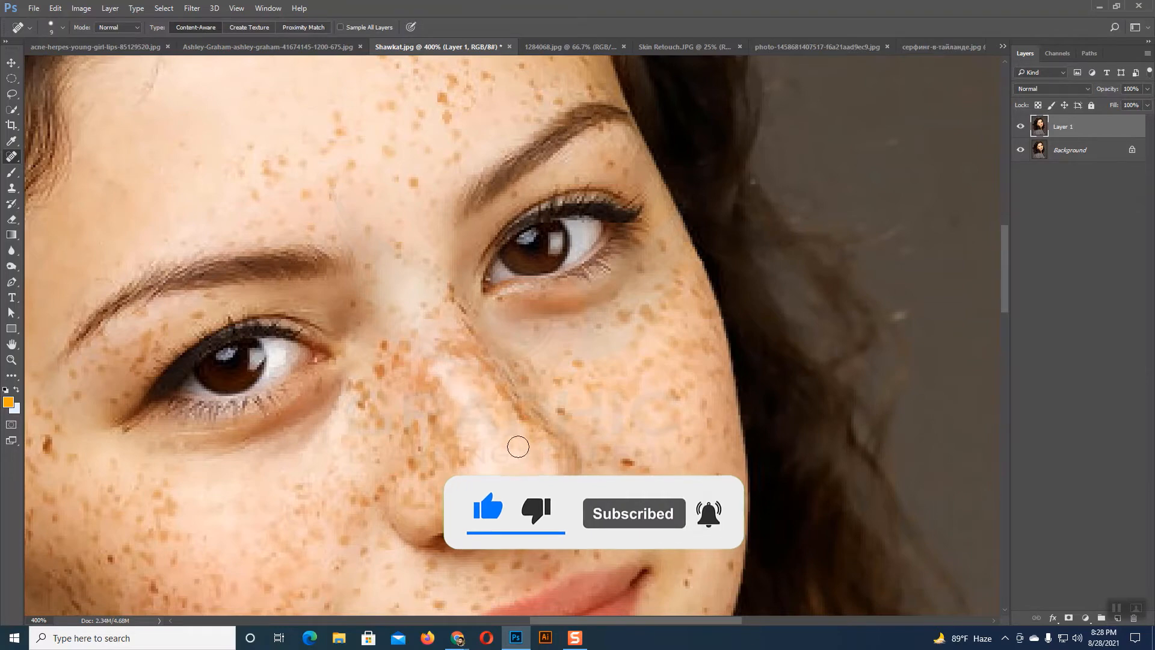
click(532, 461)
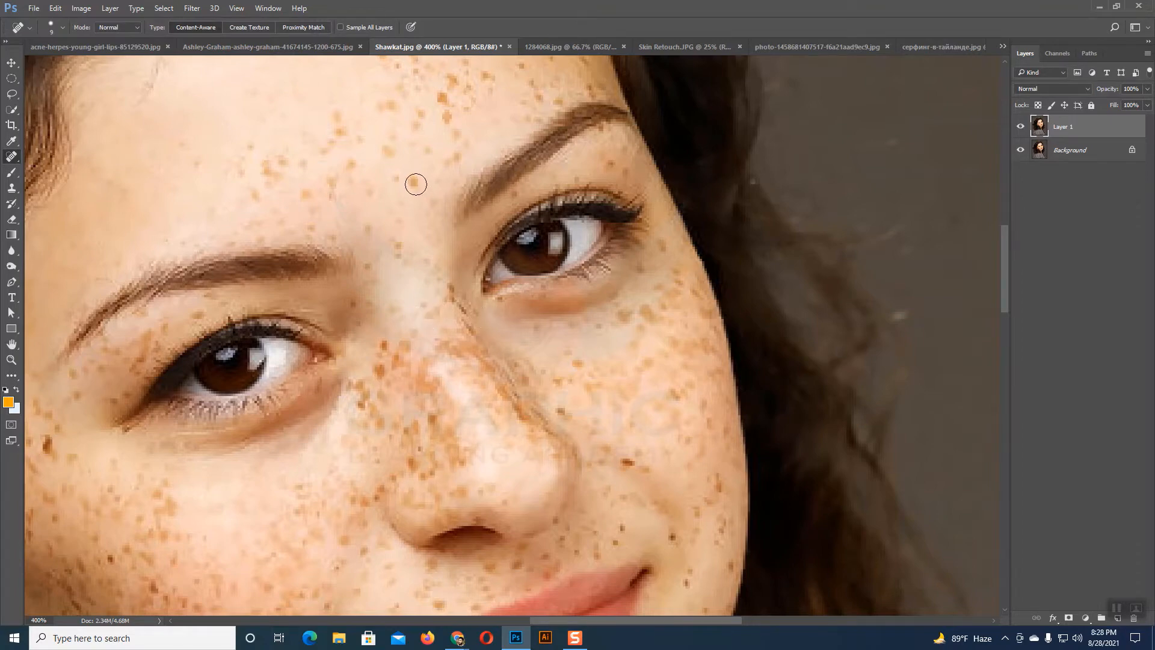
click(400, 182)
click(387, 150)
Step: Try covering the nose bridge freckles with the Clone Stamp, sampling clean forehead skin, and undo the result
right_click(14, 163)
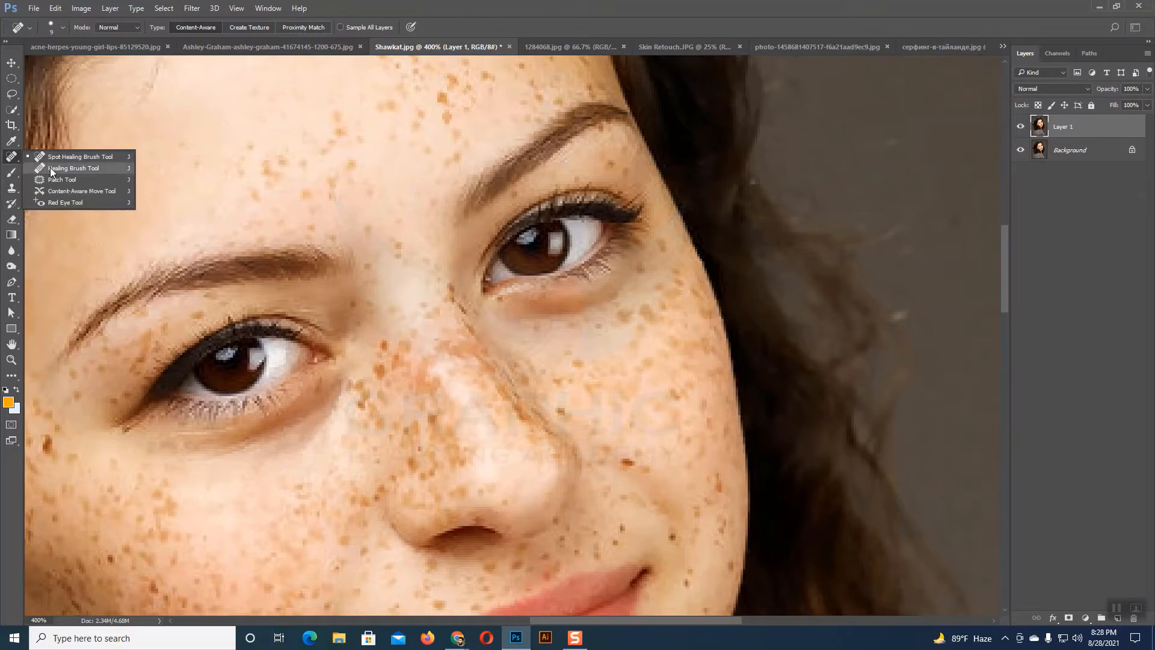
click(55, 169)
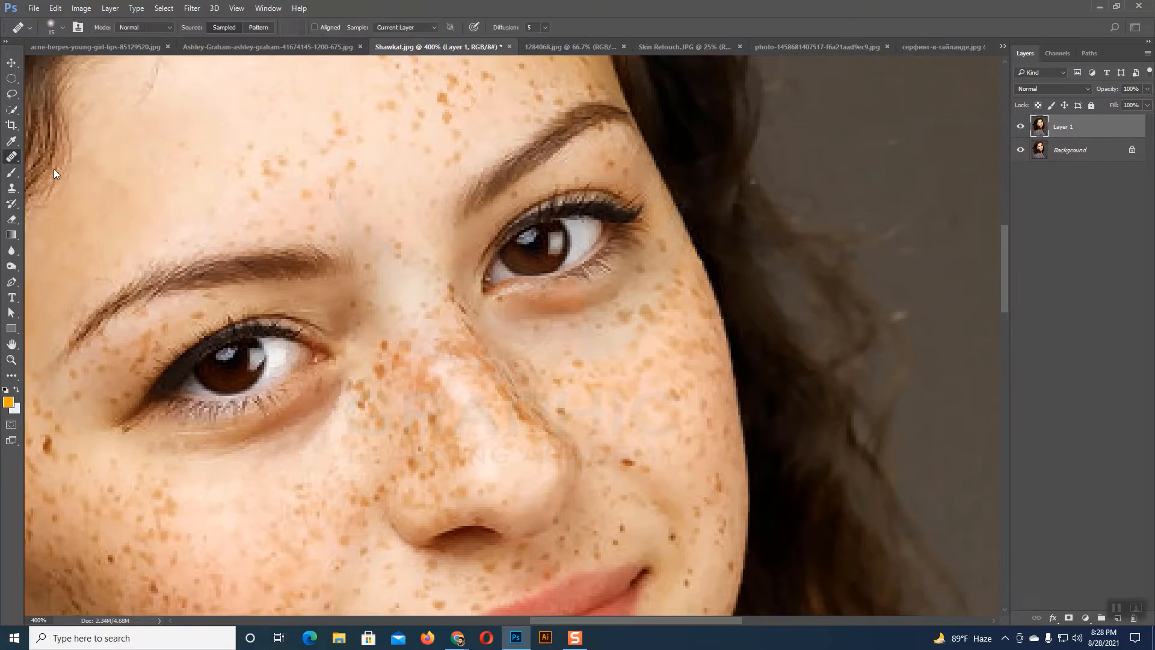
scroll(363, 266, up, 3)
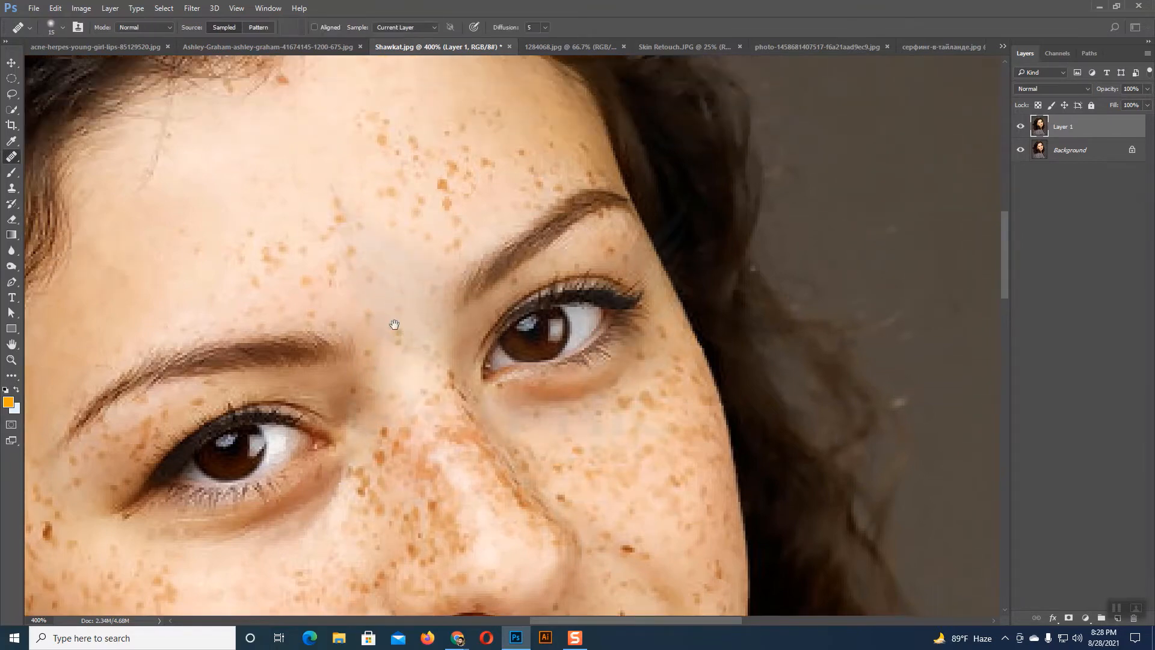
drag(394, 325, 541, 369)
scroll(510, 372, down, 1)
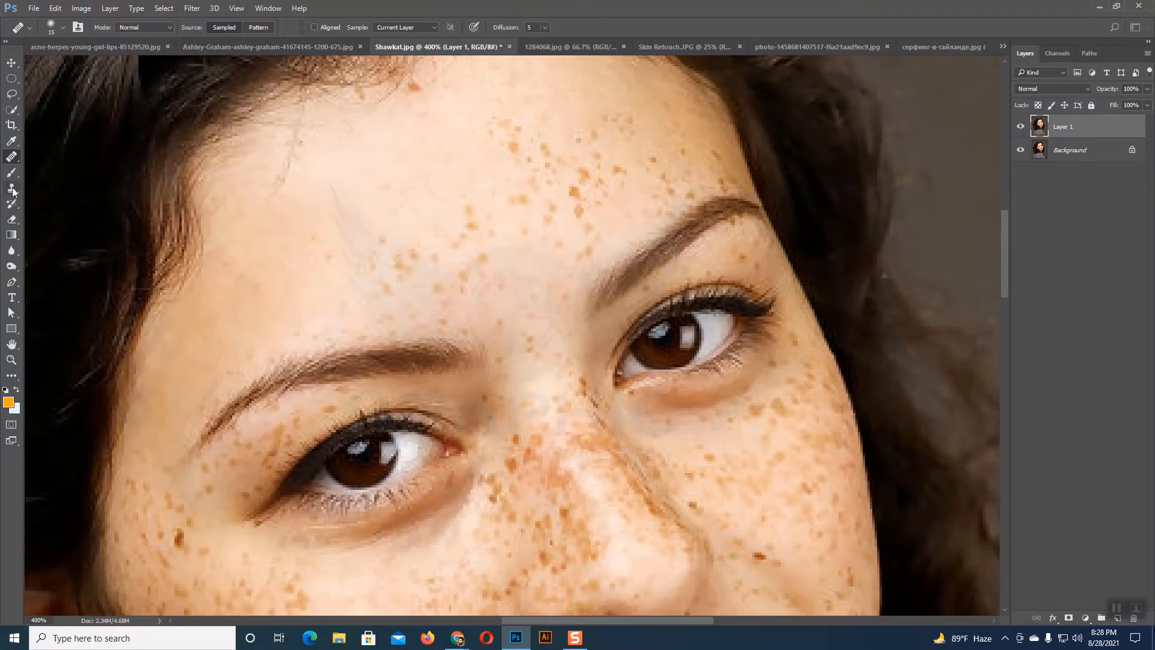
drag(13, 192, 59, 192)
click(59, 190)
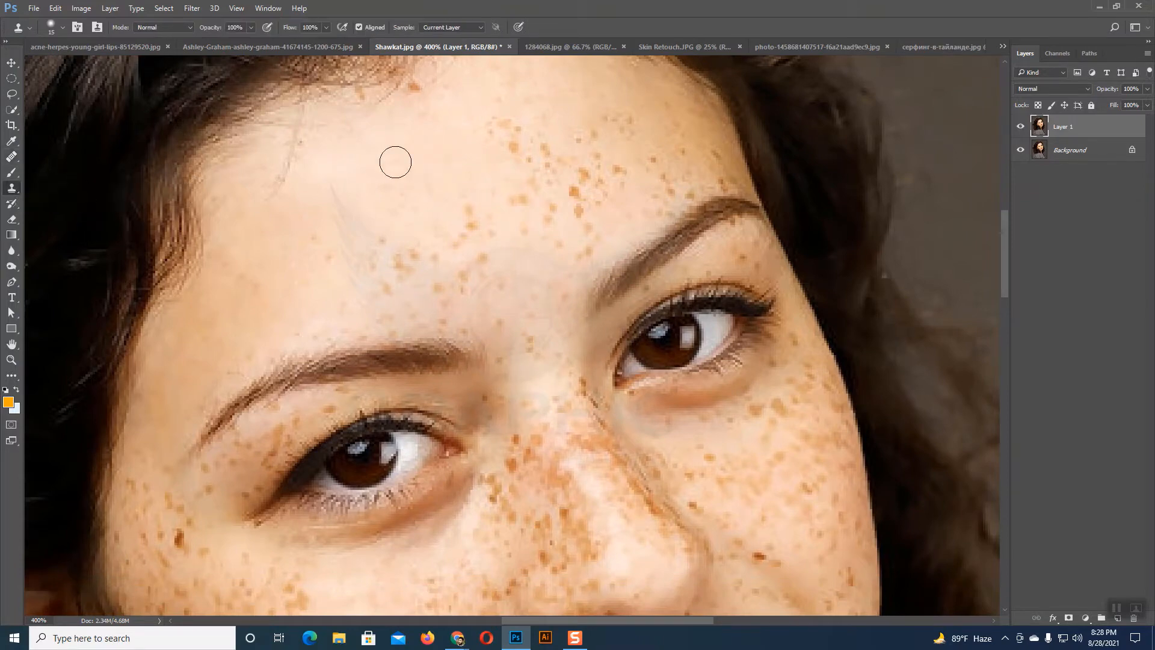
alt+click(395, 162)
mouse_move(569, 418)
mouse_down()
mouse_move(623, 510)
mouse_move(554, 407)
mouse_up()
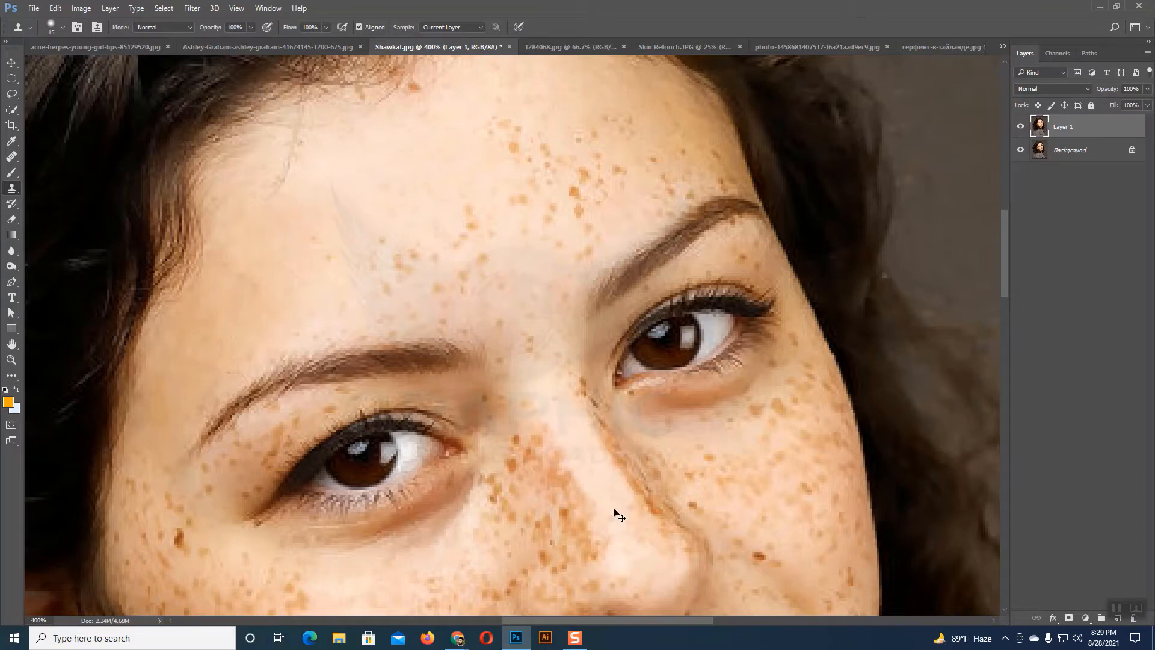
key(ctrl+z)
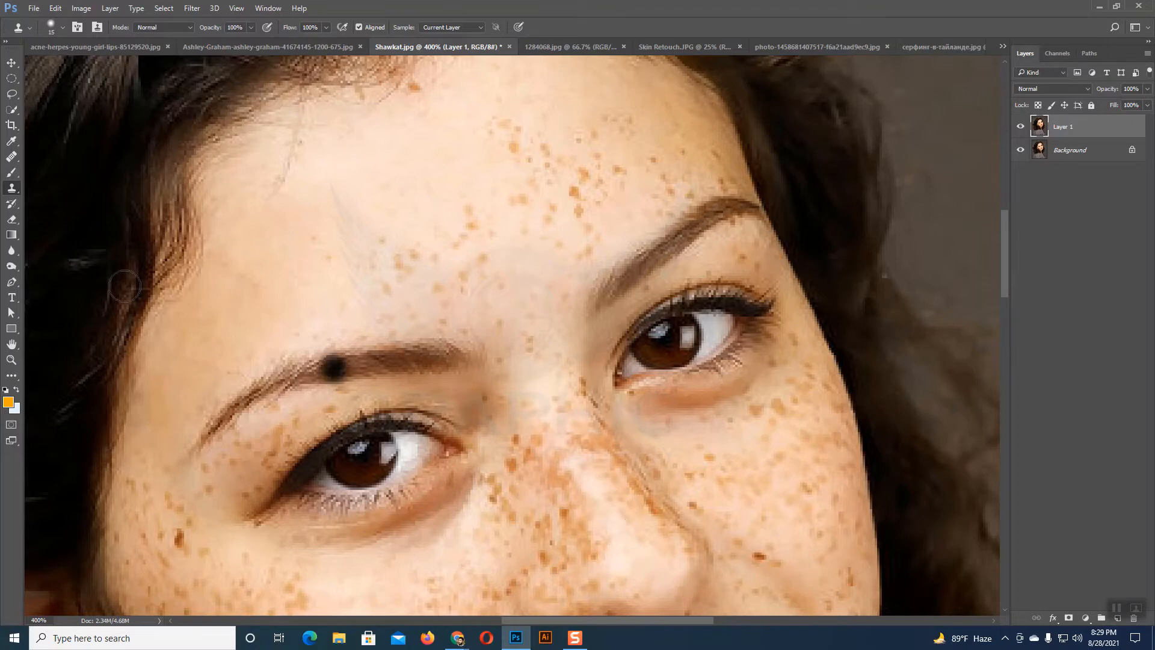
Step: Heal the freckles along the nose bridge with the Healing Brush, using clean skin as the source
click(12, 157)
click(61, 168)
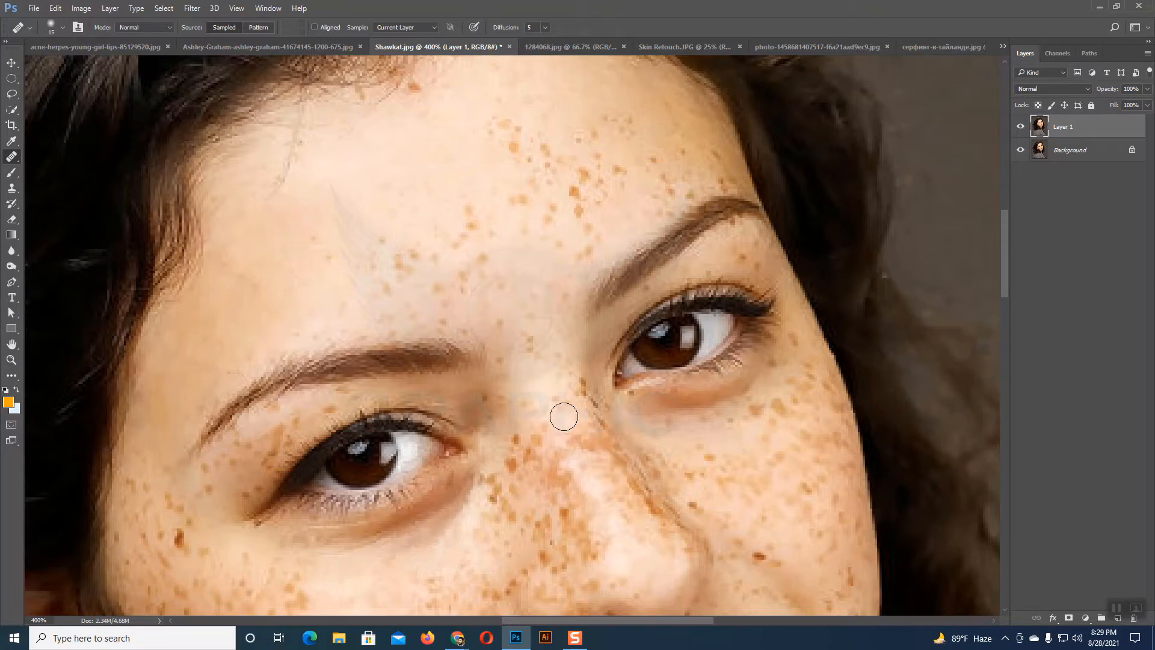
mouse_move(563, 415)
mouse_down()
mouse_move(624, 501)
mouse_move(555, 420)
mouse_move(577, 498)
mouse_move(547, 436)
mouse_move(572, 415)
mouse_move(634, 482)
mouse_move(578, 405)
mouse_move(557, 397)
mouse_move(570, 433)
mouse_up()
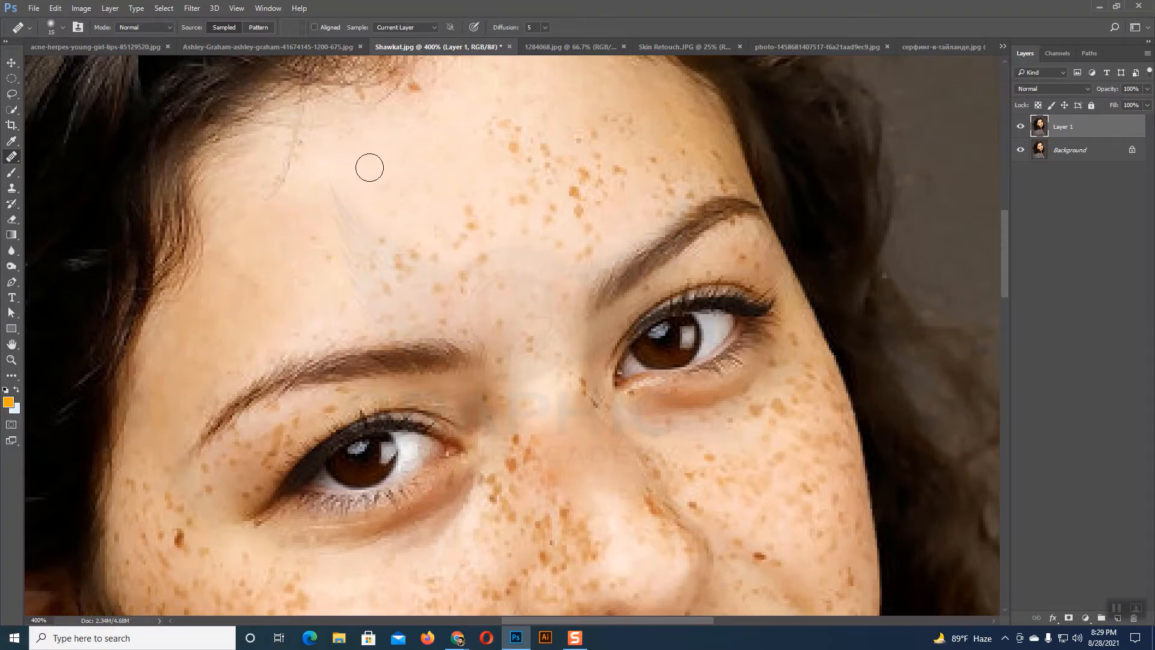
Step: Heal the freckles on the middle and upper forehead with the Healing Brush, sampling clean skin near the hairline
mouse_move(468, 218)
mouse_down()
mouse_move(435, 236)
mouse_move(495, 235)
mouse_move(464, 255)
mouse_move(397, 229)
mouse_move(388, 245)
mouse_move(411, 250)
mouse_move(481, 202)
mouse_up()
scroll(536, 153, up, 3)
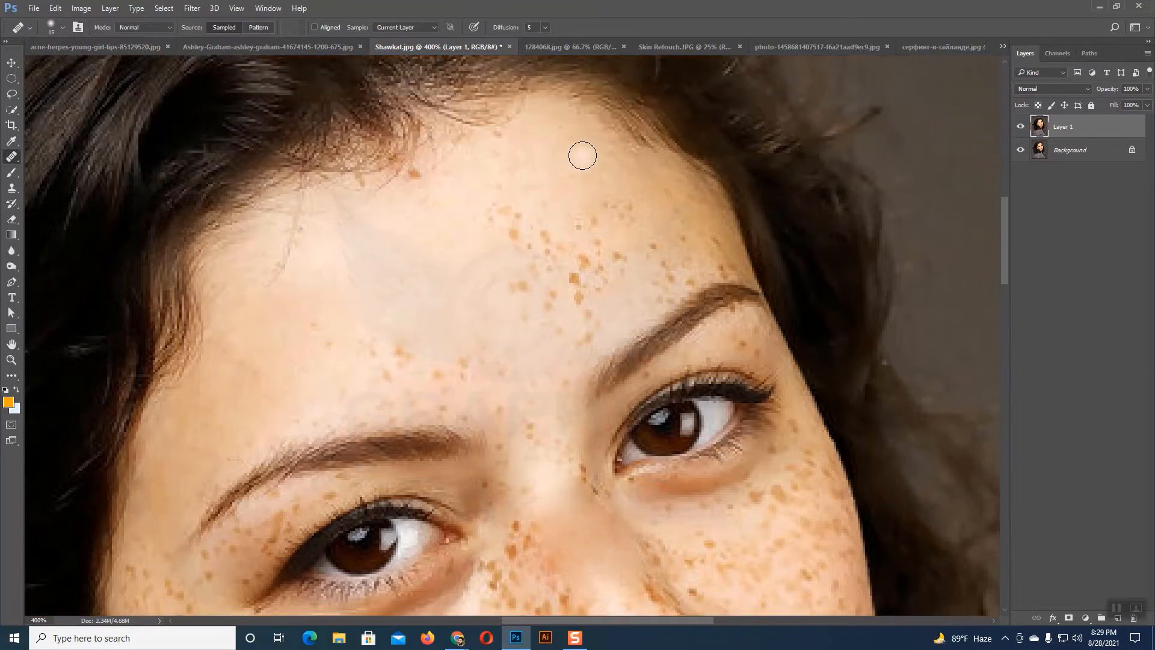
alt+click(558, 157)
mouse_move(500, 196)
mouse_down()
mouse_move(517, 215)
mouse_move(489, 211)
mouse_move(512, 220)
mouse_move(505, 234)
mouse_move(509, 207)
mouse_move(487, 204)
mouse_move(457, 233)
mouse_up()
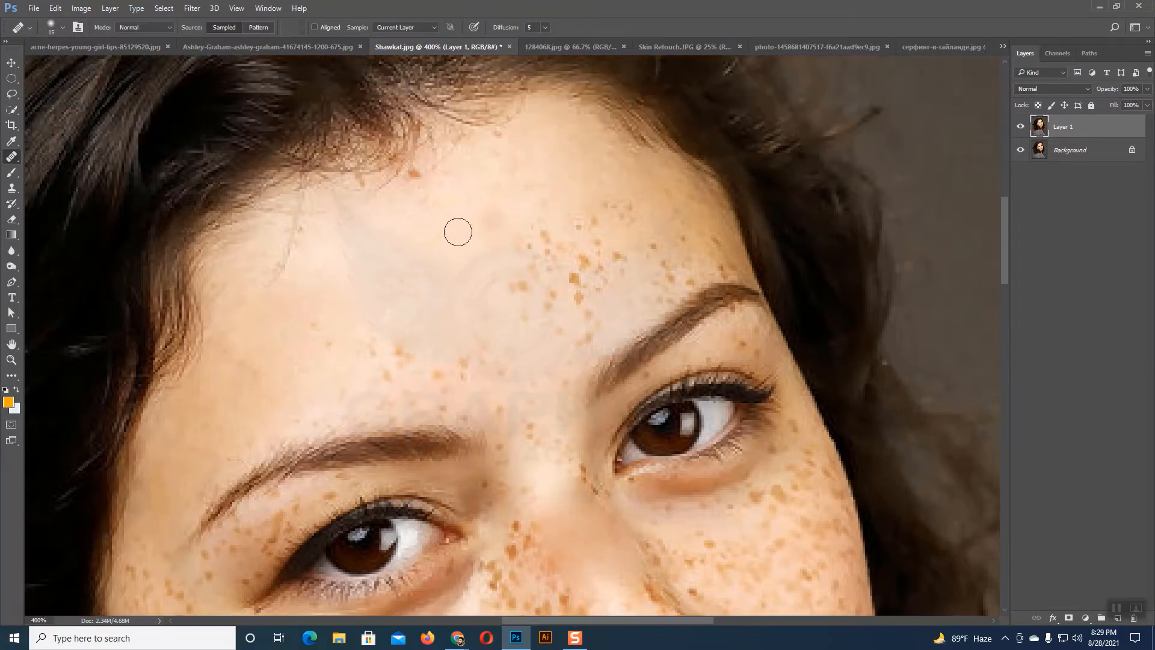
mouse_move(533, 210)
mouse_down()
mouse_move(533, 237)
mouse_move(547, 245)
mouse_move(507, 258)
mouse_move(572, 170)
mouse_up()
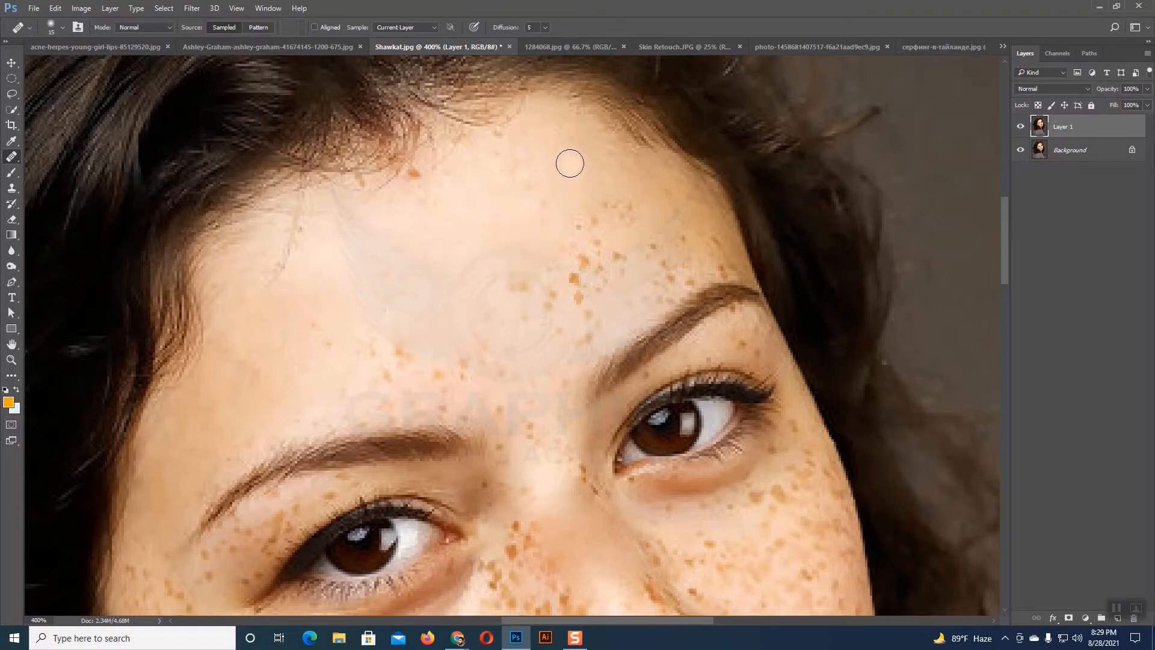
alt+click(598, 157)
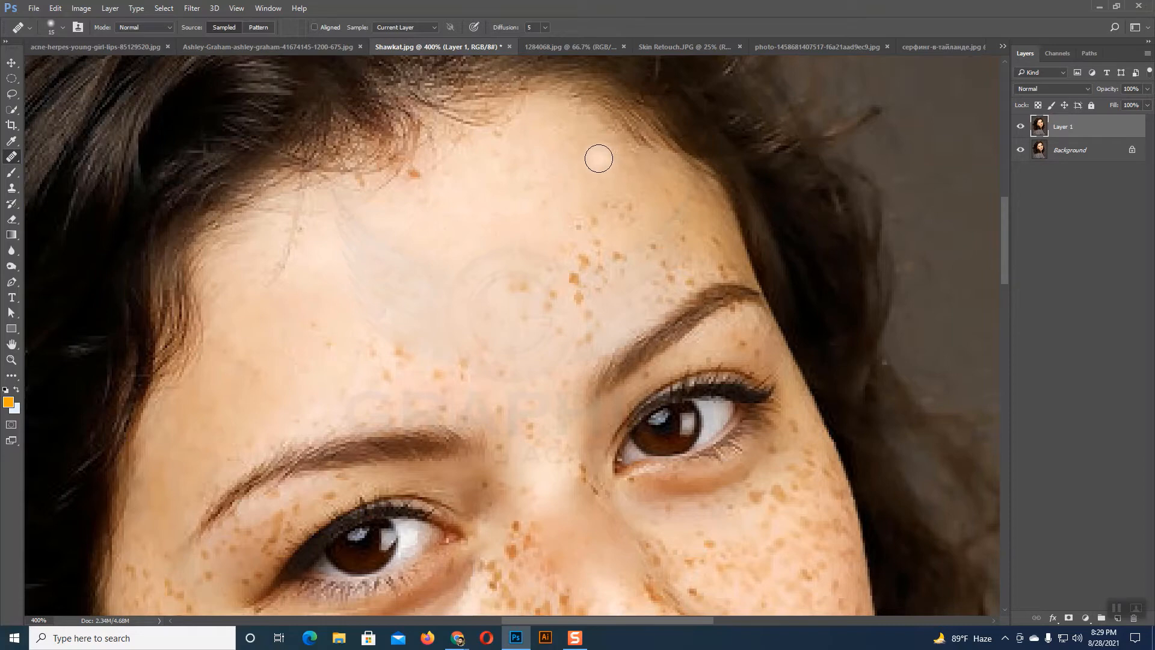
mouse_move(608, 180)
mouse_down()
mouse_move(630, 207)
mouse_move(606, 204)
mouse_move(624, 215)
mouse_move(570, 218)
mouse_move(623, 213)
mouse_up()
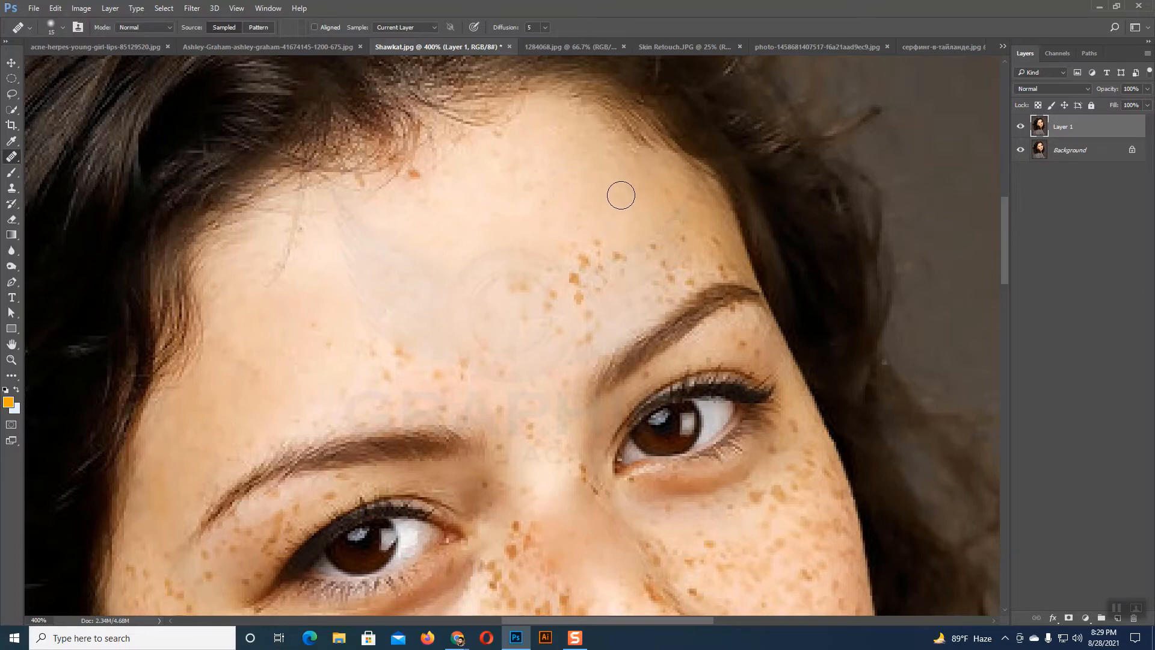
Step: Heal the dense freckle cluster on the forehead above the woman's left eyebrow
drag(454, 236, 431, 232)
mouse_move(688, 237)
mouse_down()
mouse_move(715, 259)
mouse_move(699, 189)
mouse_move(689, 189)
mouse_move(694, 219)
mouse_move(676, 237)
mouse_move(669, 214)
mouse_up()
drag(598, 178, 626, 184)
mouse_move(665, 260)
mouse_down()
mouse_move(619, 235)
mouse_move(579, 253)
mouse_move(627, 247)
mouse_move(572, 265)
mouse_move(612, 267)
mouse_move(575, 286)
mouse_move(571, 254)
mouse_move(586, 293)
mouse_move(519, 291)
mouse_move(555, 294)
mouse_move(539, 309)
mouse_move(592, 301)
mouse_move(573, 334)
mouse_move(547, 323)
mouse_up()
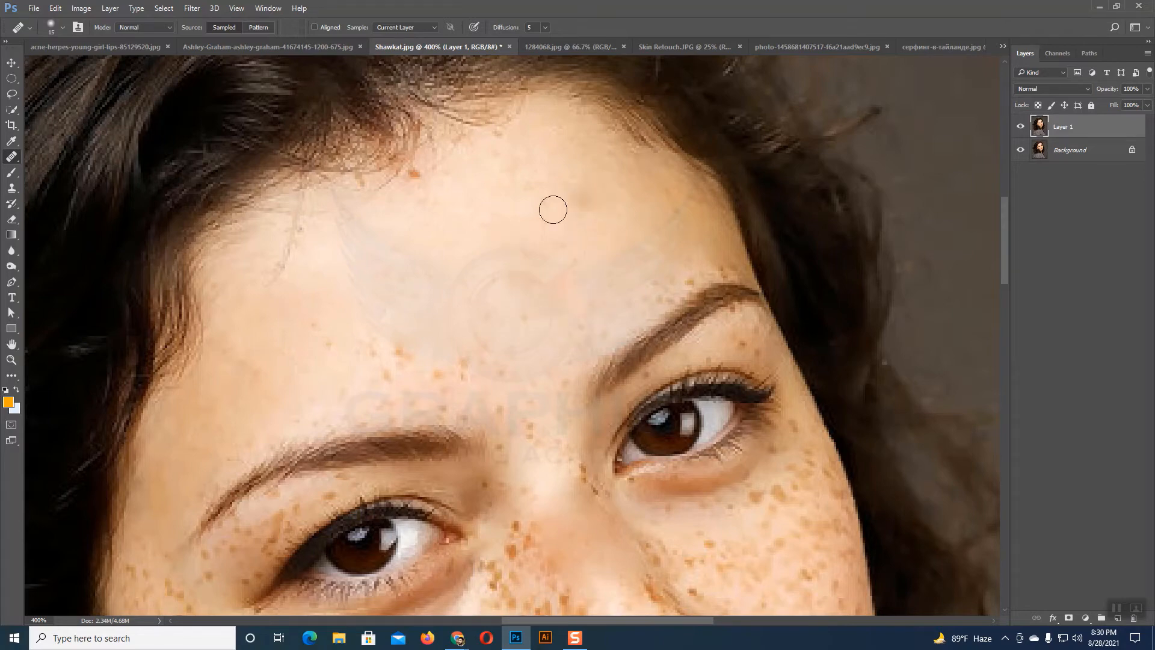
Step: Heal the freckles on the lower forehead just above the woman's right eyebrow
scroll(436, 334, down, 1)
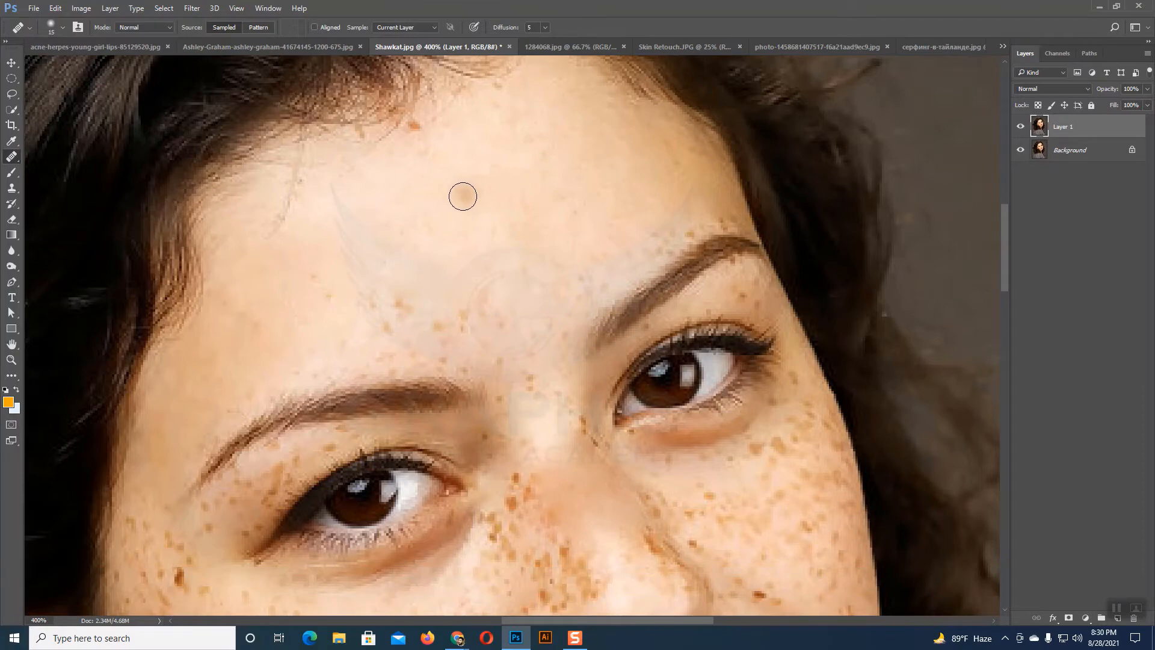
click(452, 206)
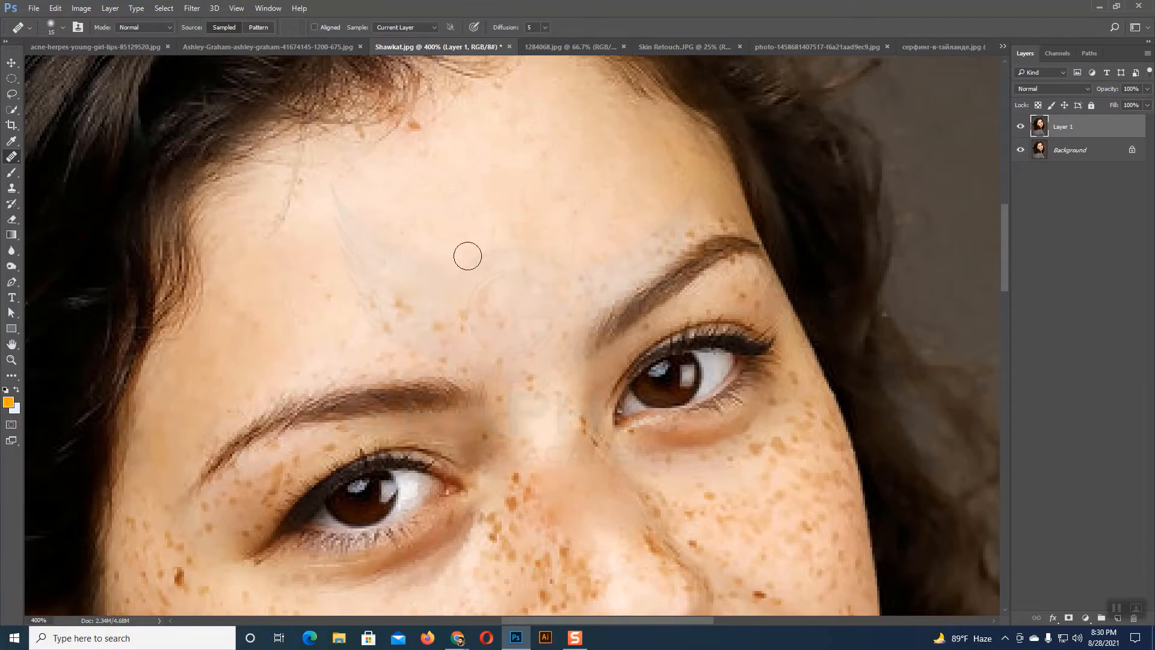
mouse_move(454, 321)
mouse_down()
mouse_move(492, 322)
mouse_move(467, 330)
mouse_move(510, 308)
mouse_move(522, 271)
mouse_move(482, 305)
mouse_move(390, 307)
mouse_move(414, 315)
mouse_move(389, 325)
mouse_move(438, 321)
mouse_move(414, 338)
mouse_move(365, 295)
mouse_move(328, 288)
mouse_up()
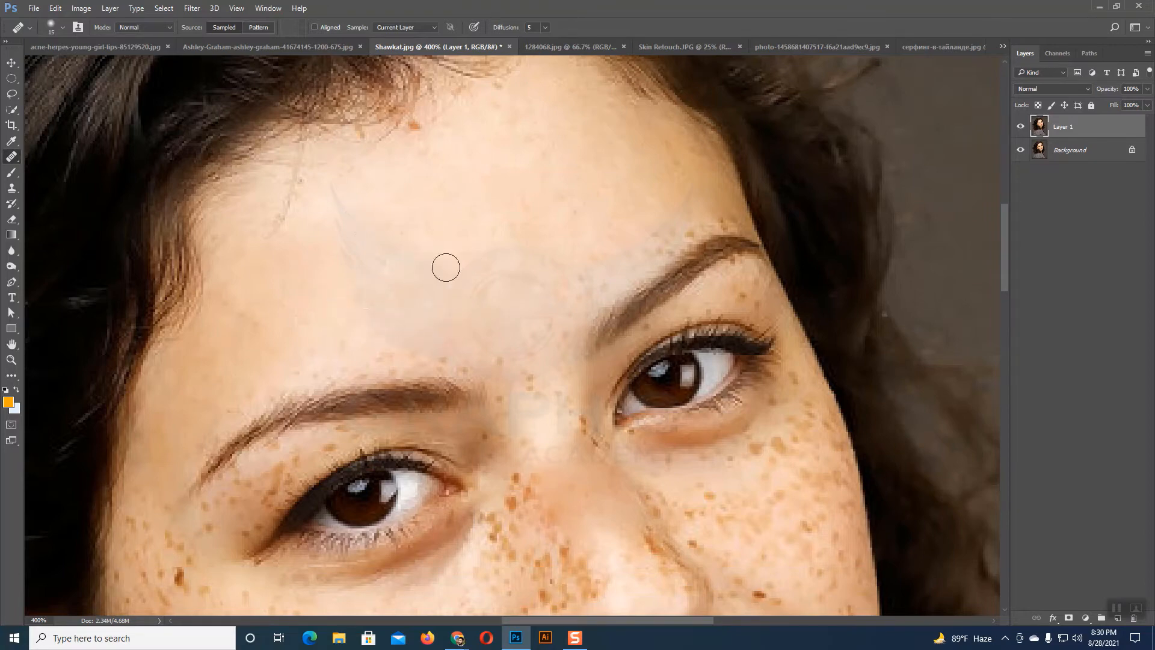
scroll(446, 267, down, 2)
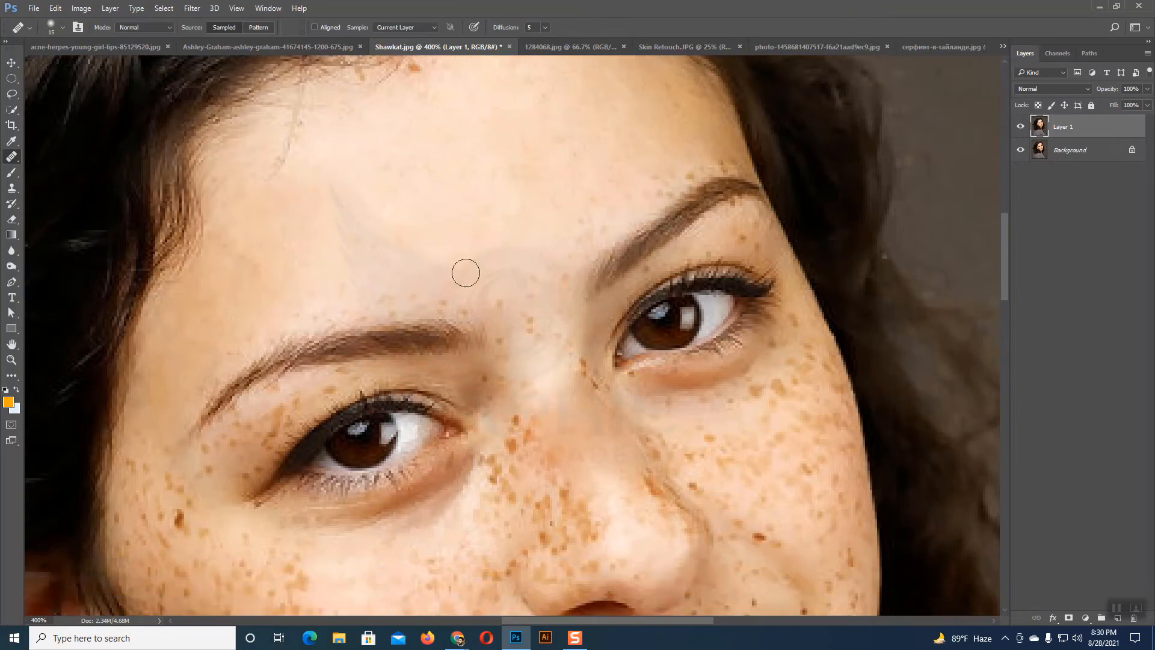
mouse_move(415, 304)
mouse_down()
mouse_move(307, 315)
mouse_move(376, 278)
mouse_up()
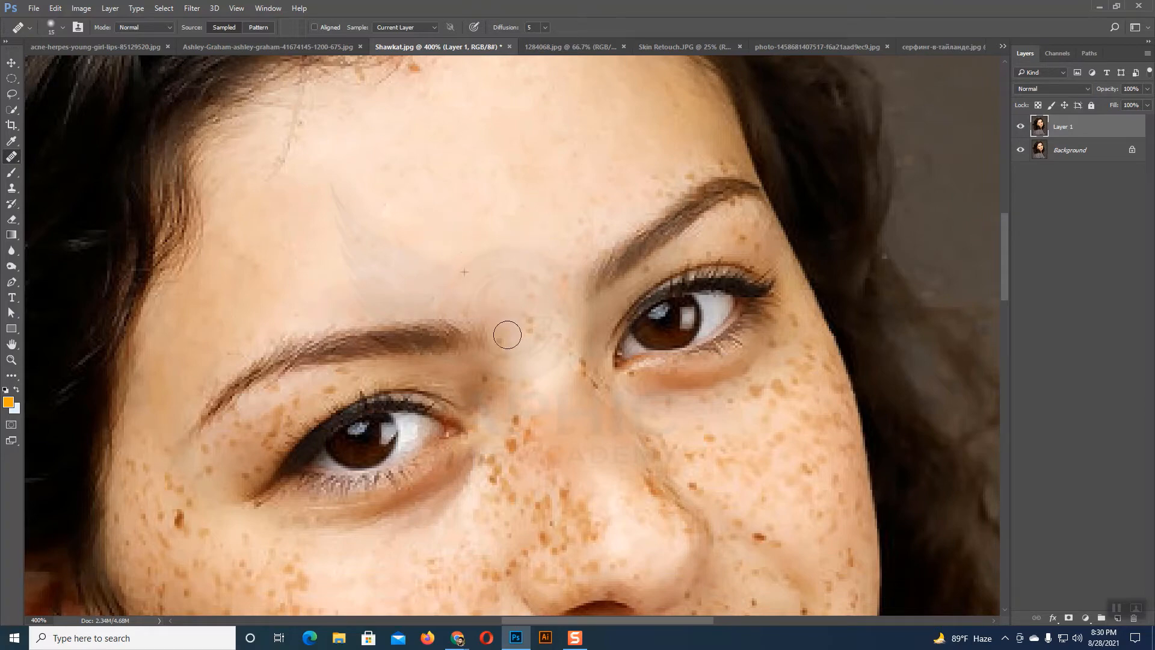
Step: Heal the freckles between the eyebrows and along the woman's left eyebrow, reducing the brush size to 8
mouse_move(507, 330)
mouse_down()
mouse_move(534, 318)
mouse_move(540, 275)
mouse_move(563, 274)
mouse_move(594, 231)
mouse_move(573, 232)
mouse_move(616, 208)
mouse_move(434, 347)
mouse_up()
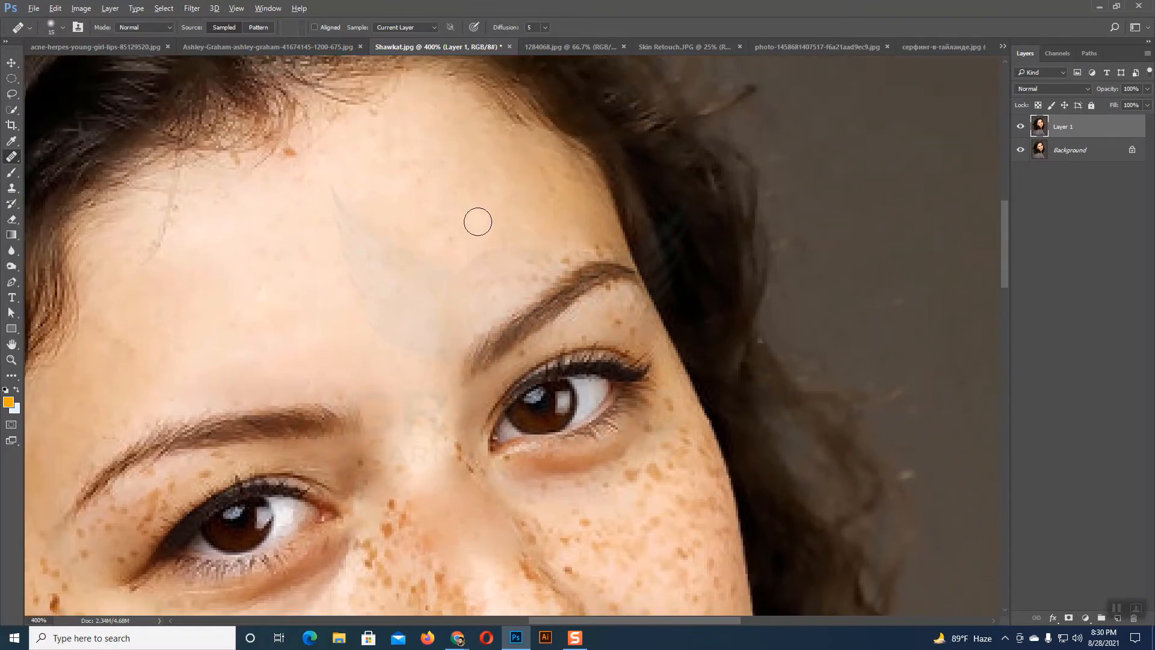
mouse_move(494, 292)
mouse_down()
mouse_move(541, 258)
mouse_move(526, 276)
mouse_move(536, 268)
mouse_move(516, 226)
mouse_up()
key(bracketleft)
Step: Compare the retouched forehead with the original by hiding and showing Layer 1
scroll(529, 276, down, 2)
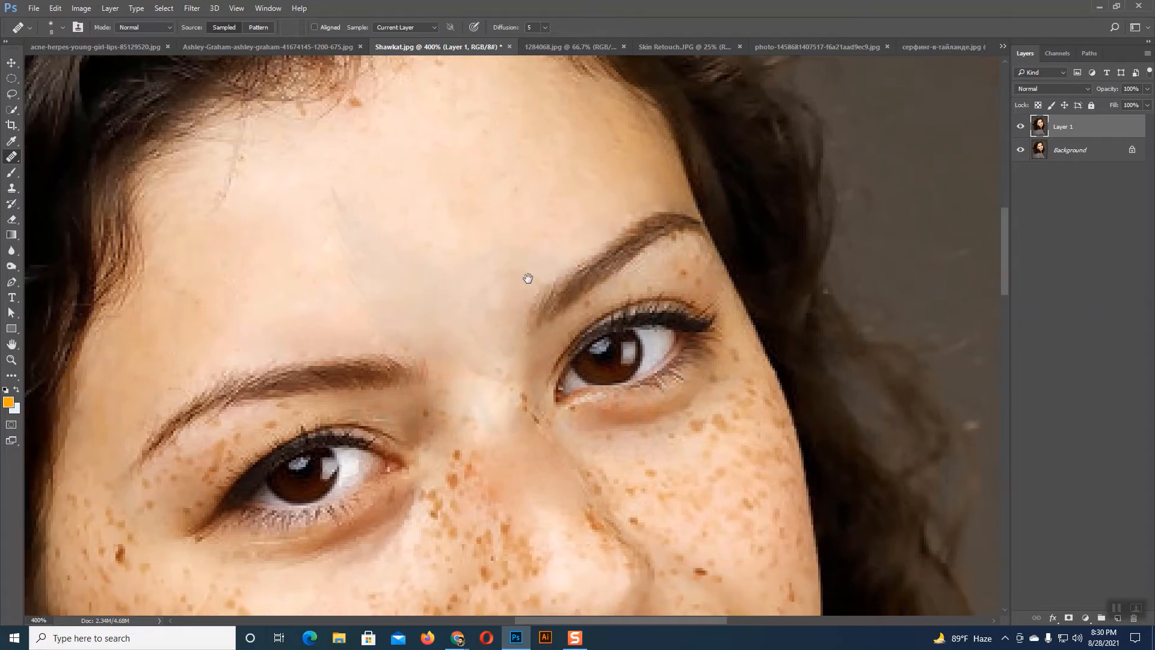
scroll(529, 280, down, 1)
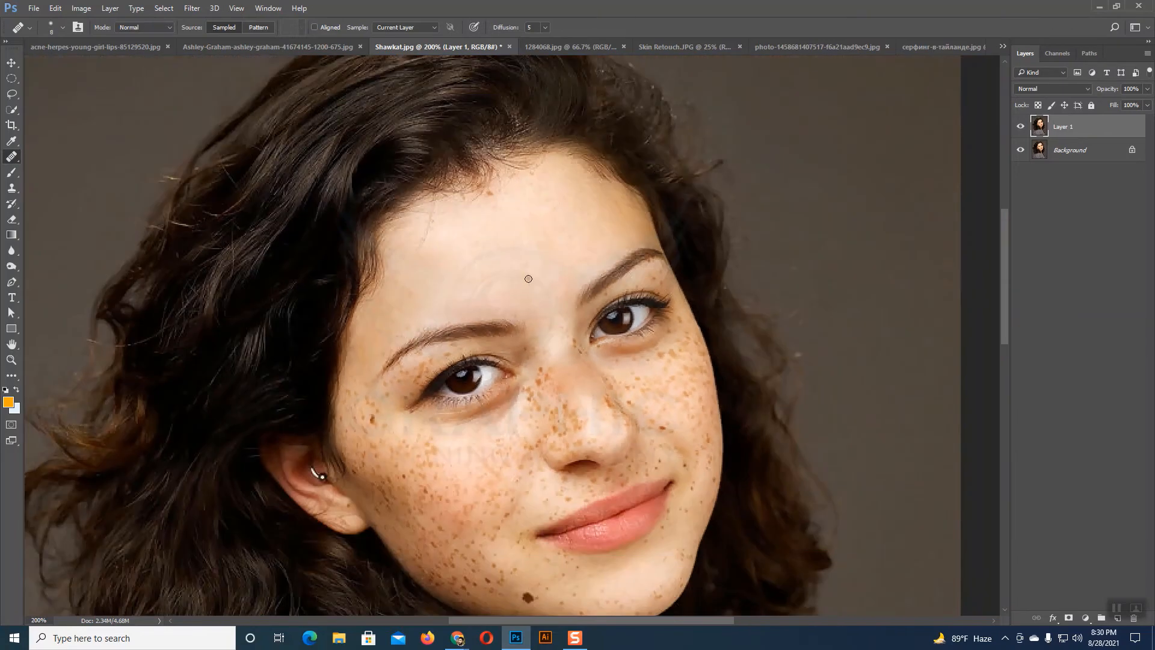
click(1021, 127)
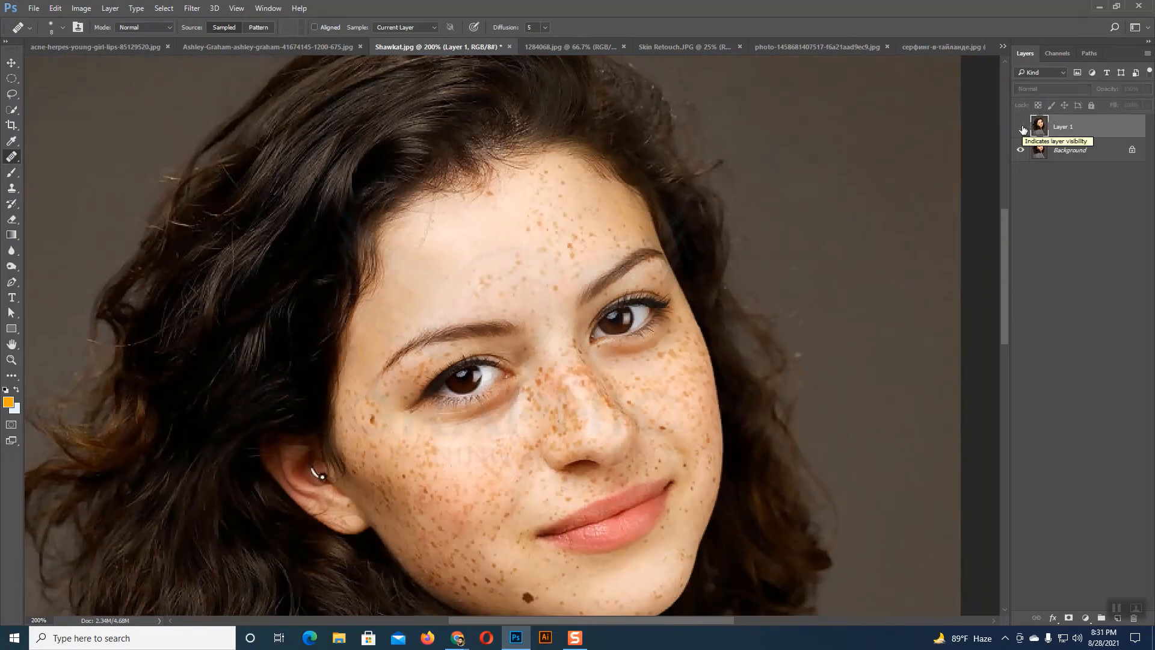
click(1021, 128)
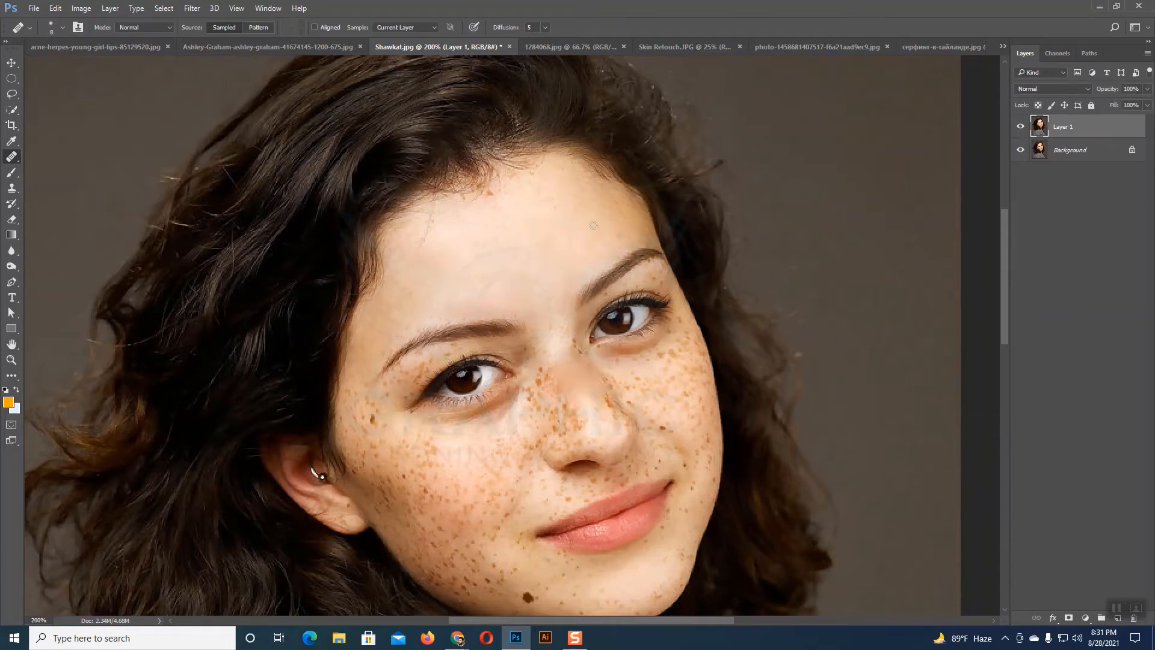
Step: Try healing the freckles on the bridge of the nose with the brush enlarged to 25 px, and undo the stroke
scroll(534, 259, down, 3)
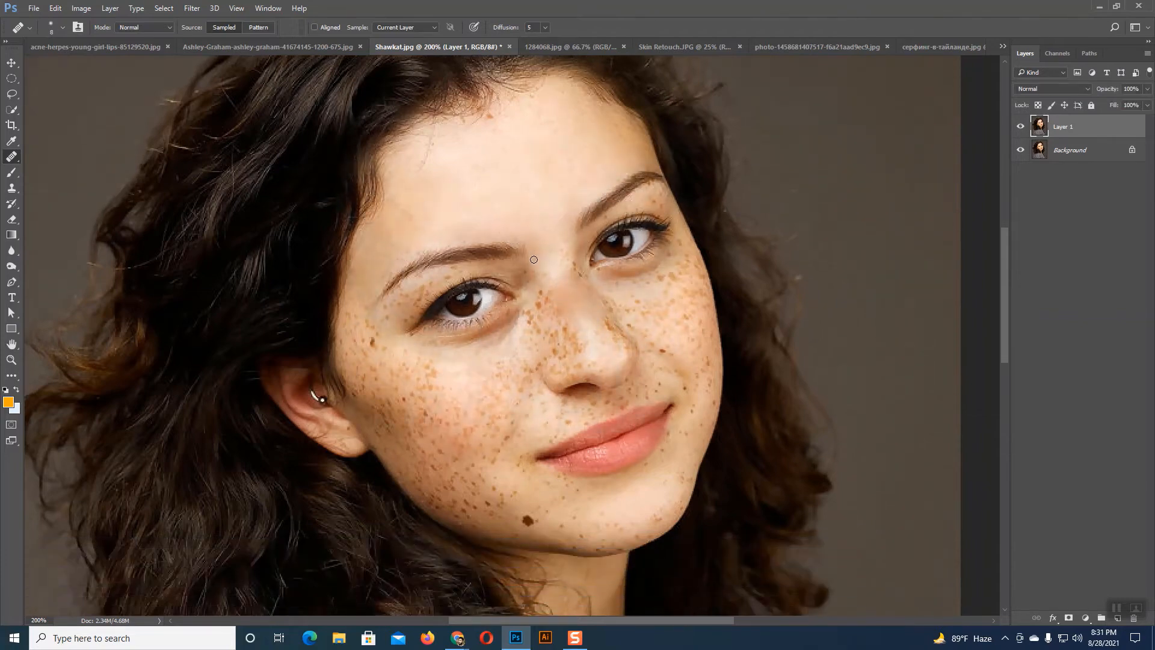
scroll(533, 259, down, 1)
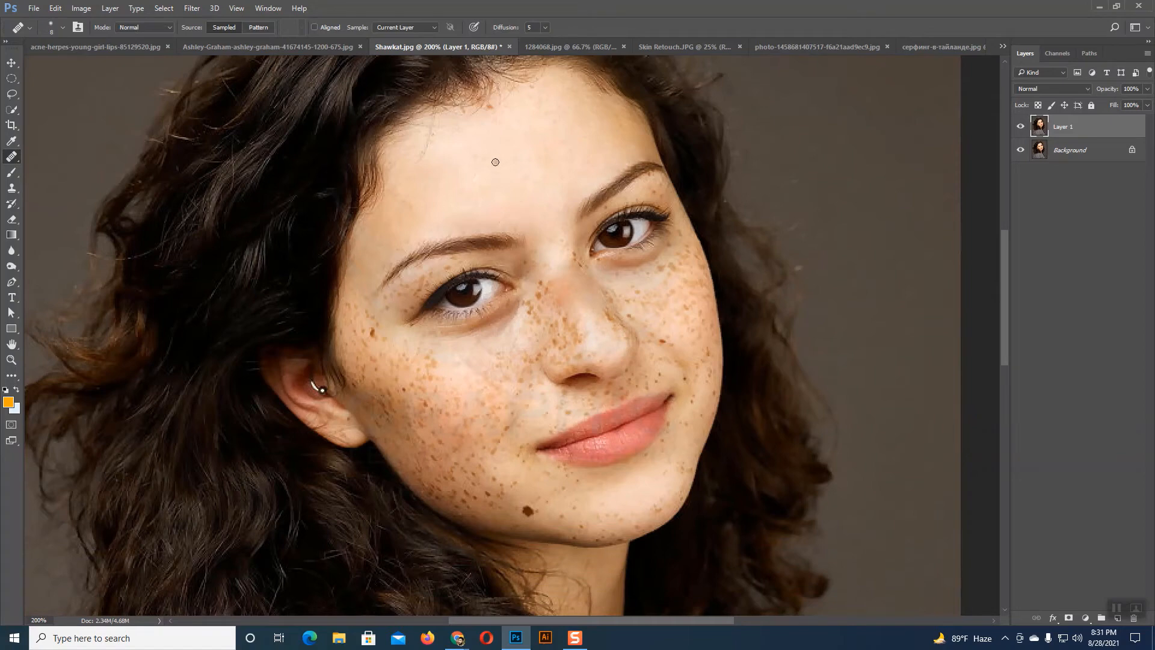
key(bracketright)
key(bracketright)
key(bracketright)
mouse_move(542, 299)
mouse_down()
mouse_move(527, 338)
mouse_move(553, 325)
mouse_move(557, 334)
mouse_move(547, 291)
mouse_move(573, 335)
mouse_move(554, 341)
mouse_move(549, 277)
mouse_move(587, 324)
mouse_move(563, 275)
mouse_up()
key(ctrl+z)
Step: Set the healing brush hardness to 13%
click(63, 27)
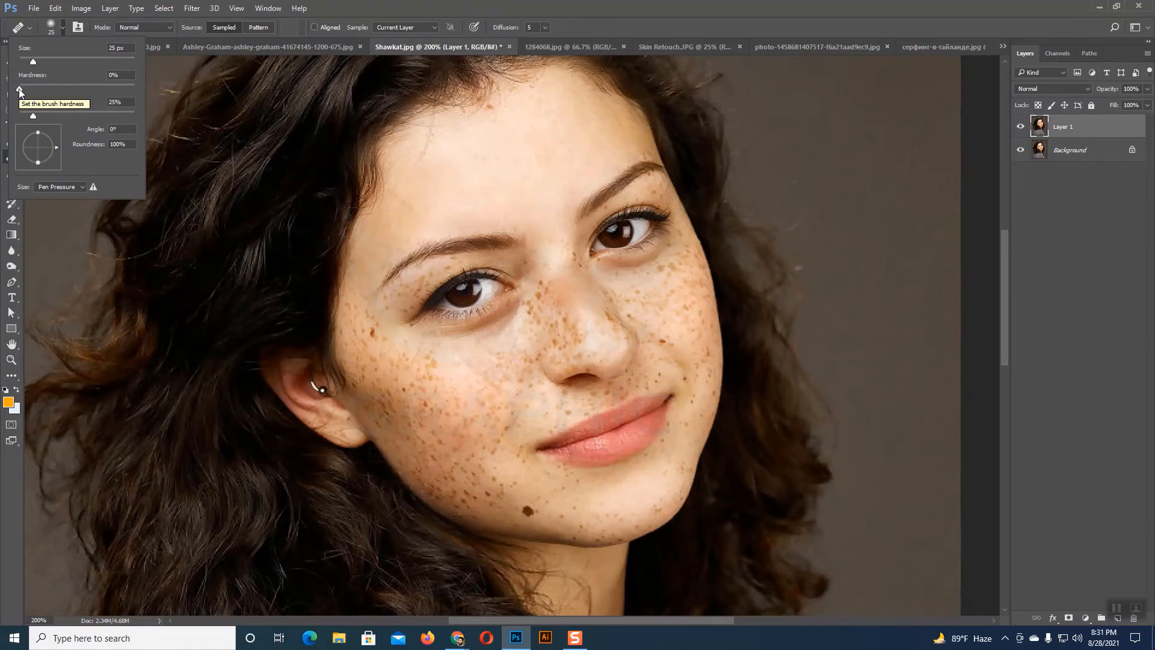
drag(19, 91, 36, 92)
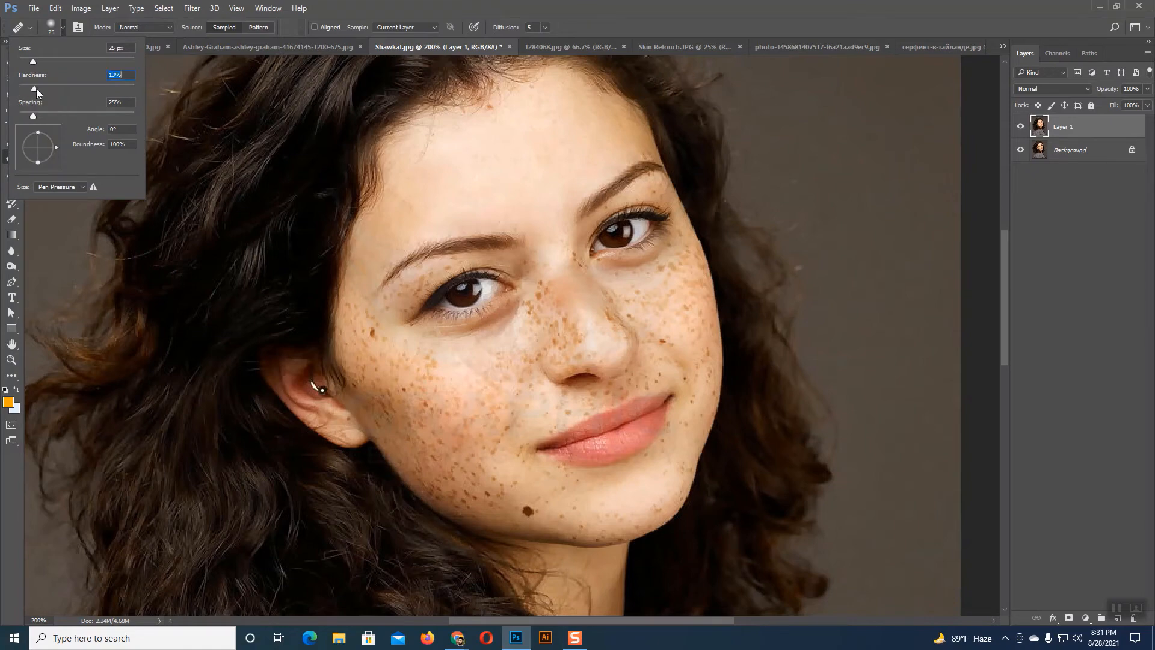
click(65, 28)
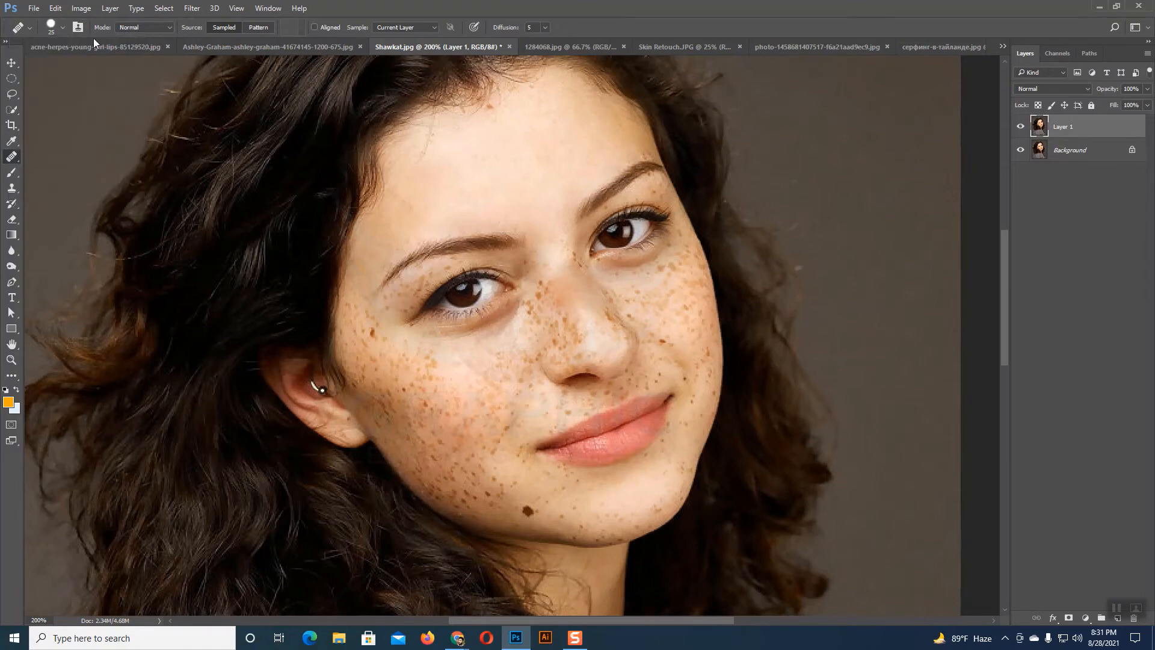
Step: Heal the freckles along the bridge of the nose with clean skin sampled from the forehead, reducing the brush size to 9 px
alt+click(520, 159)
mouse_move(565, 293)
mouse_down()
mouse_move(586, 329)
mouse_move(550, 268)
mouse_move(557, 278)
mouse_up()
key(bracketleft)
key(bracketleft)
key(bracketleft)
key(bracketleft)
drag(542, 284, 560, 337)
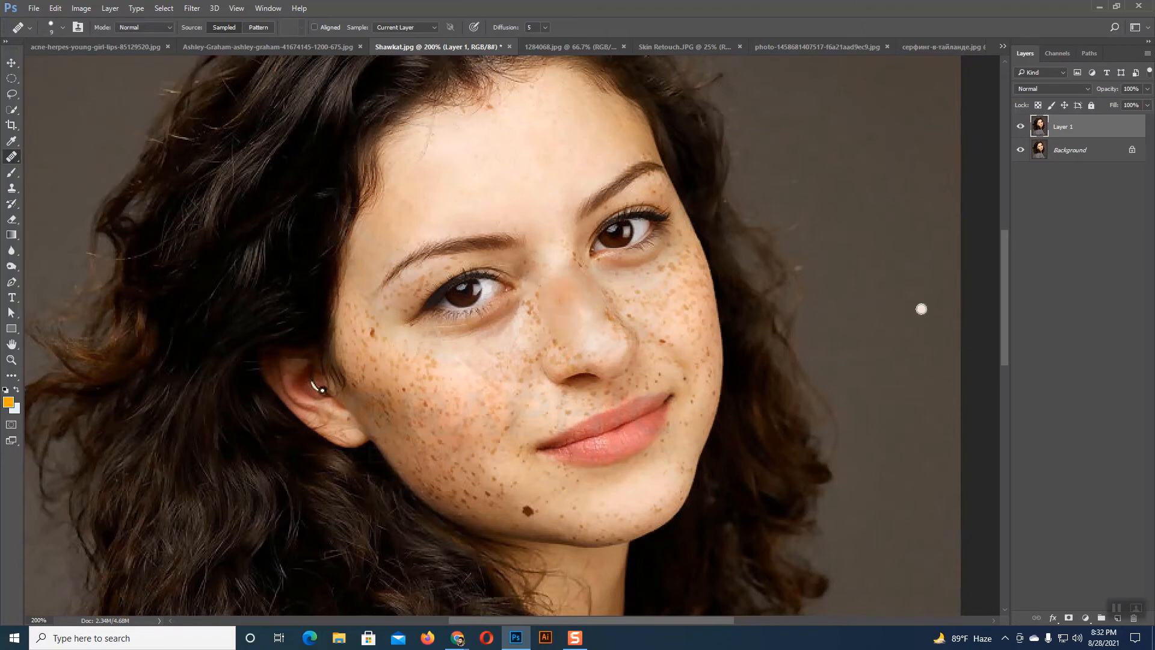
Step: Compare the retouched nose and forehead with the original by toggling Layer 1, leaving it hidden
click(1017, 128)
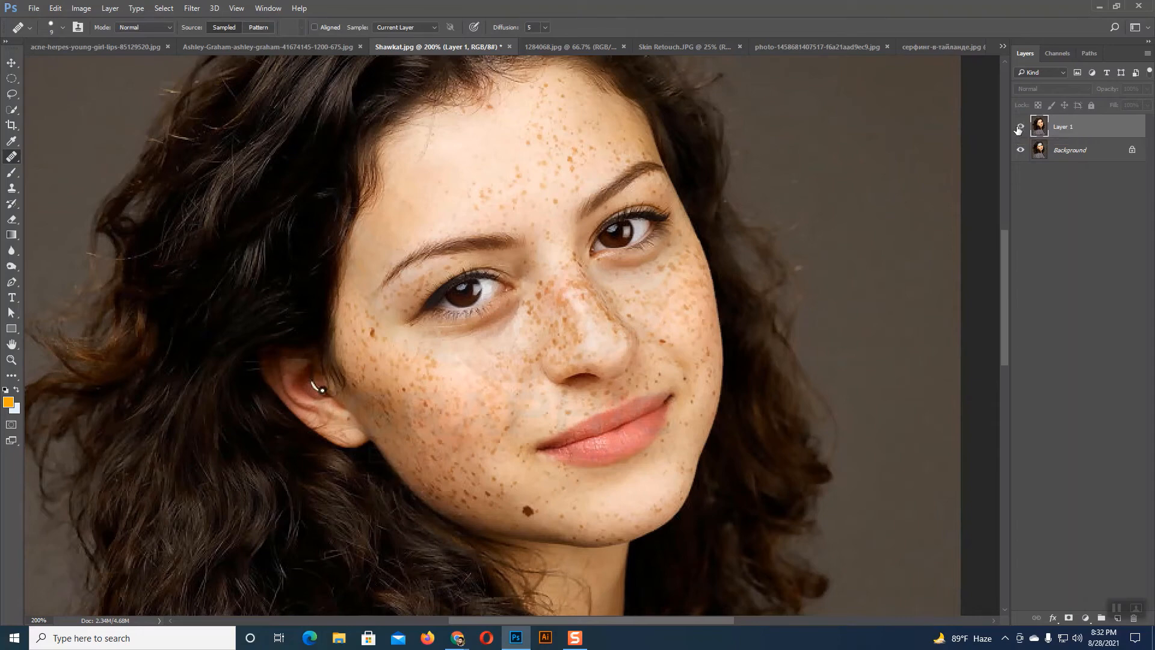
click(1017, 129)
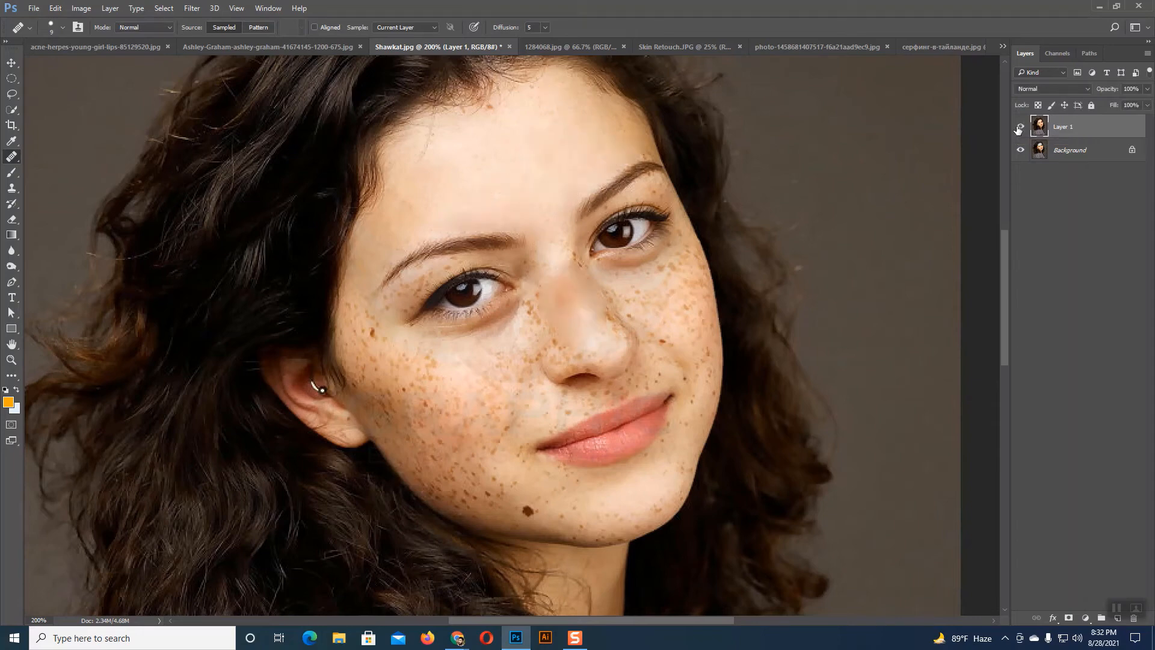
click(1020, 128)
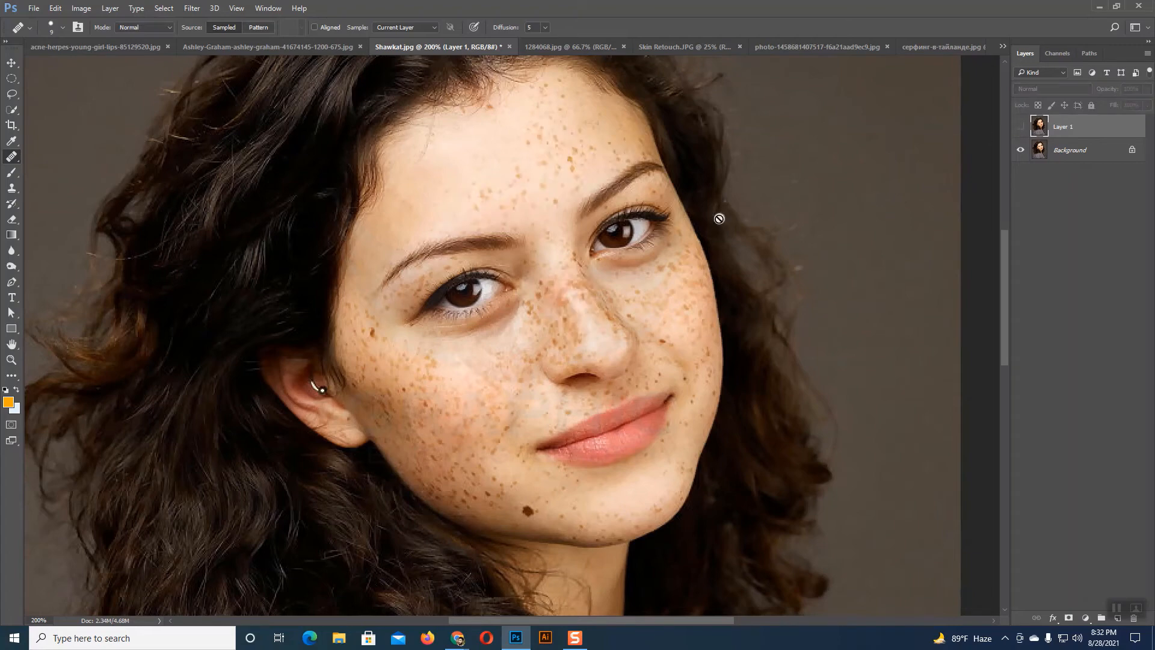
Step: Switch to the 1284068.jpg portrait and heal the red spots on the forehead above the eyebrow with a 30 px Healing Brush
click(545, 53)
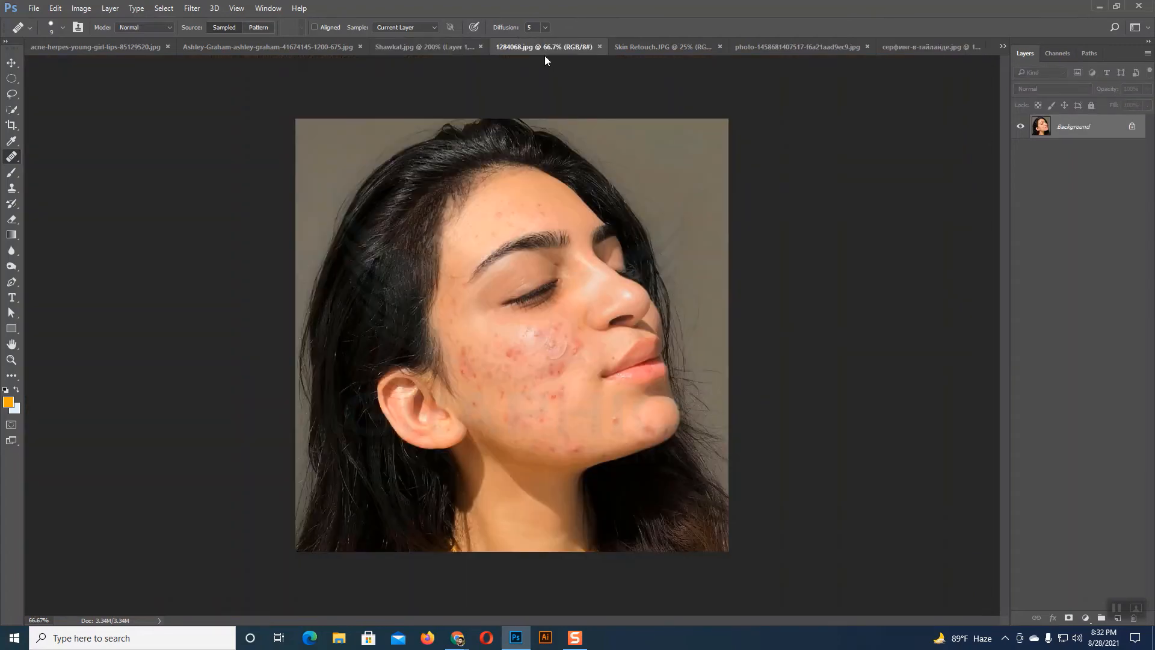
key(ctrl+plus)
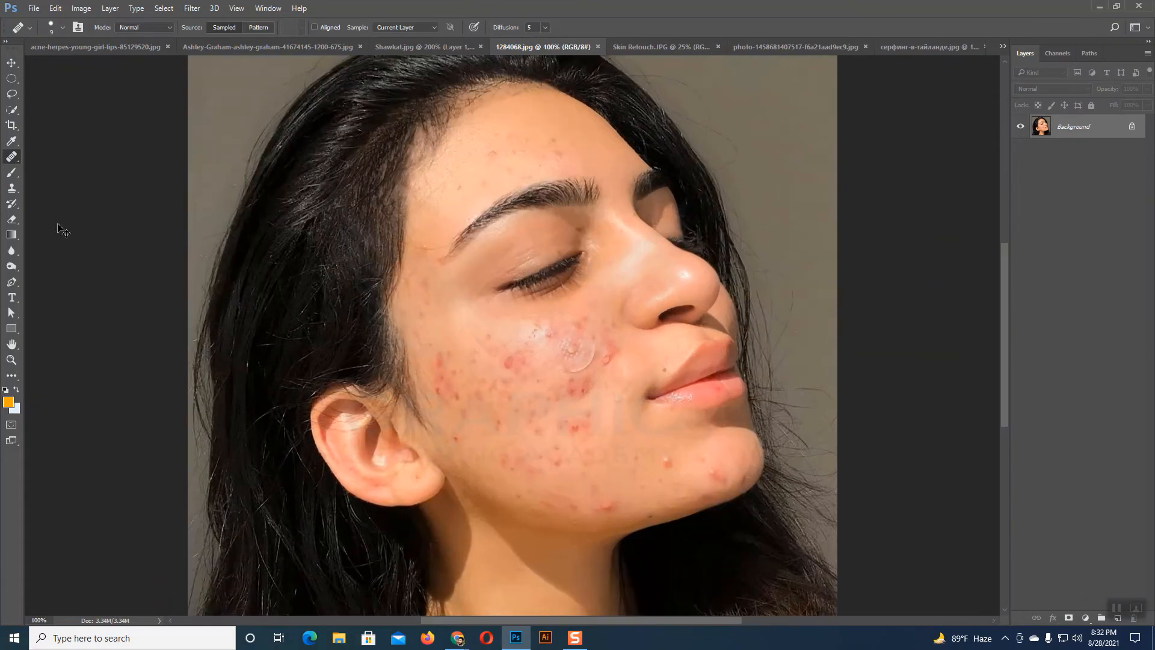
key(ctrl+plus)
key(ctrl+minus)
scroll(540, 164, up, 3)
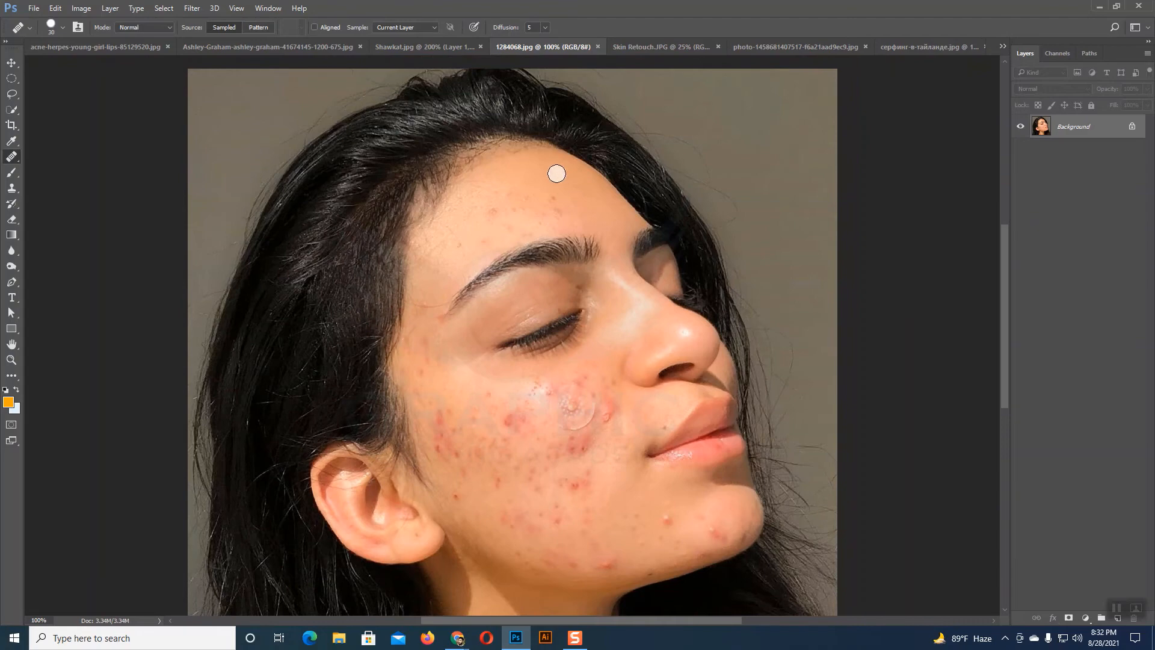
right_click(11, 156)
click(66, 170)
click(558, 175)
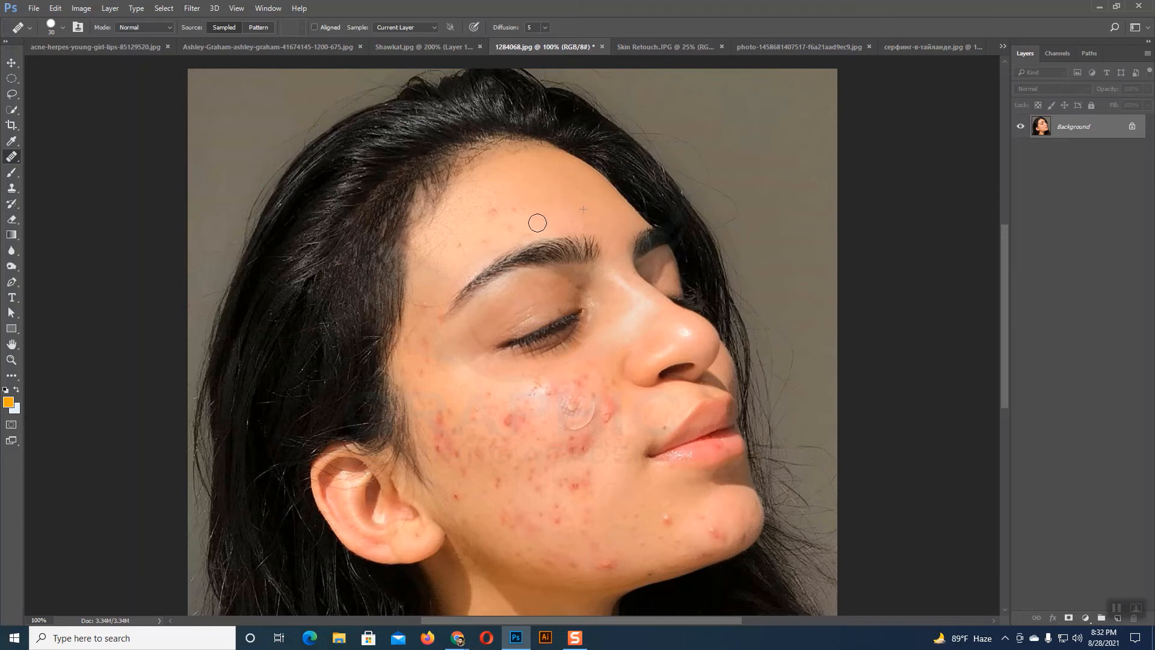
drag(532, 209, 488, 214)
scroll(563, 175, down, 1)
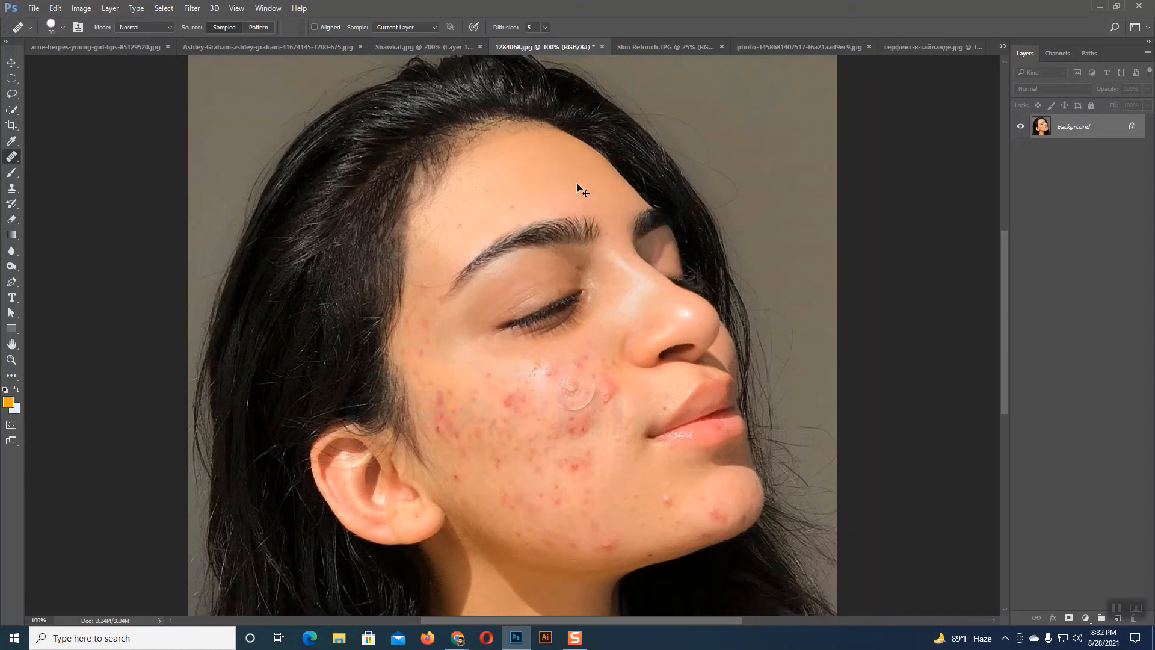
Step: Duplicate the Background layer and heal the remaining small spots on the forehead above the eyebrow on the copy
key(ctrl+j)
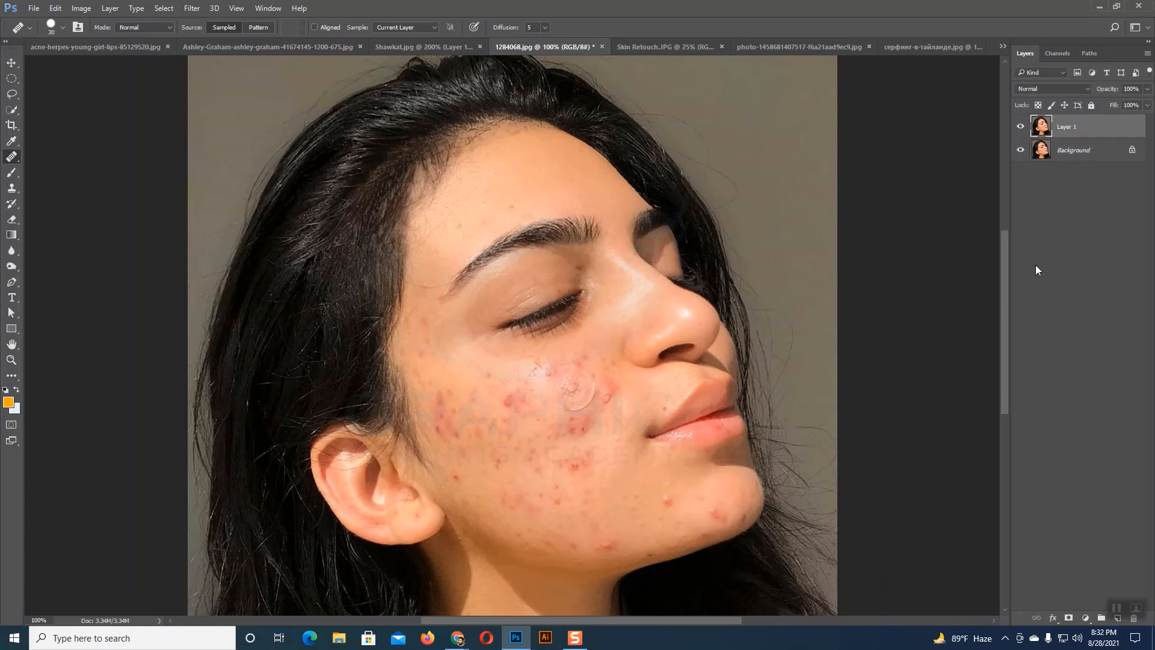
key(ctrl+plus)
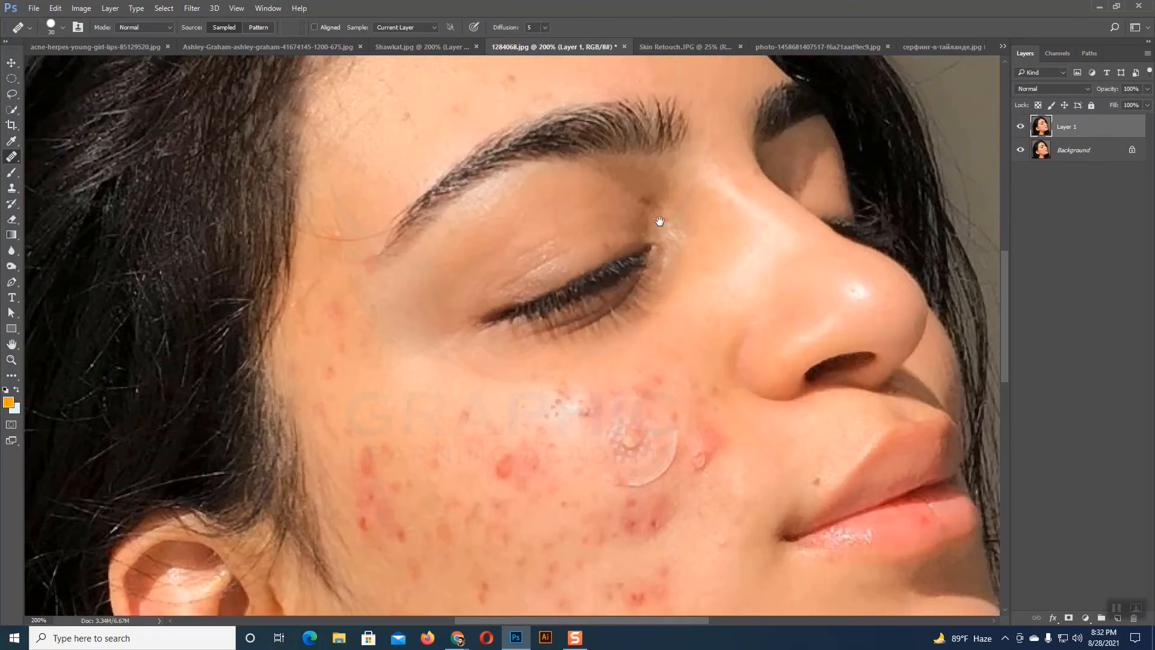
drag(658, 227, 658, 407)
alt+click(540, 220)
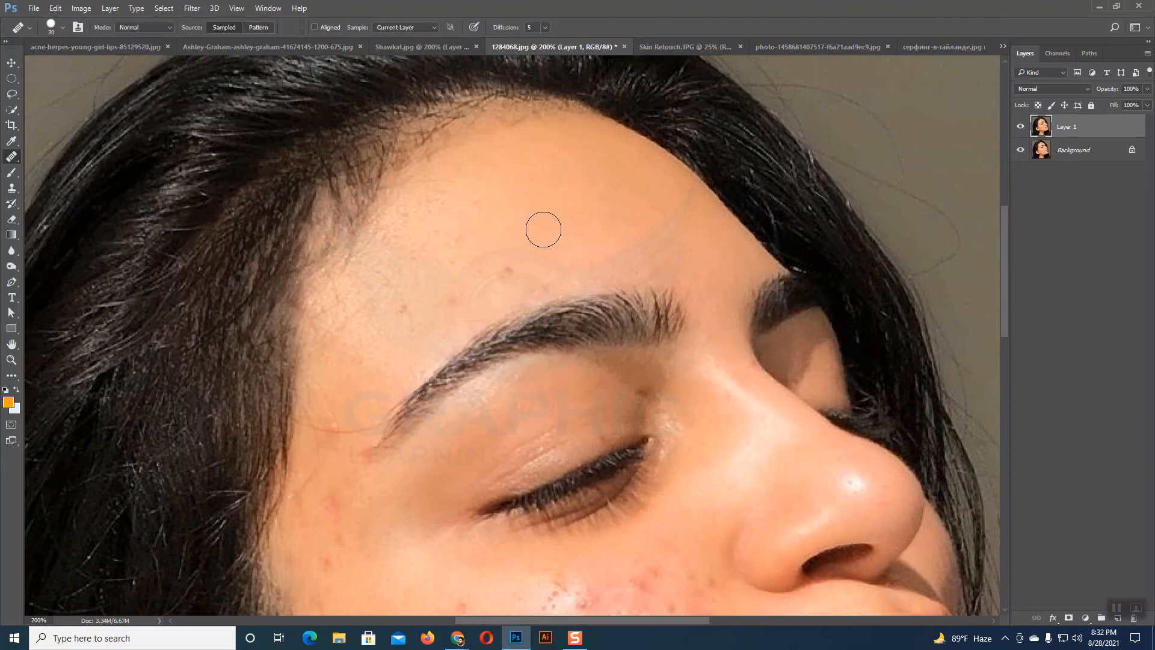
drag(521, 263, 507, 273)
click(454, 297)
click(513, 284)
Step: Heal the blemishes on the temple beside the outer end of the eyebrow with a 20 px brush
drag(472, 309, 579, 230)
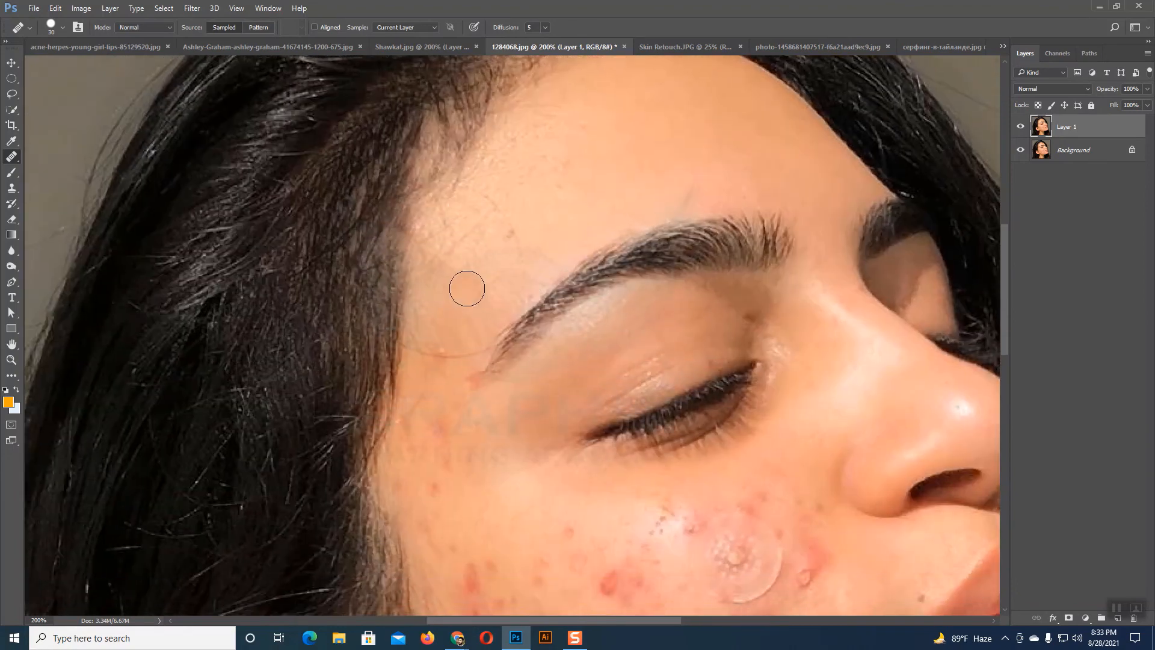
key(bracketleft)
alt+click(455, 306)
mouse_move(439, 353)
mouse_down()
mouse_move(475, 348)
mouse_move(485, 333)
mouse_up()
drag(457, 344, 468, 374)
Step: Heal the spots between the outer corner of the eye and the hairline, down to the top of the cheek
scroll(451, 343, down, 1)
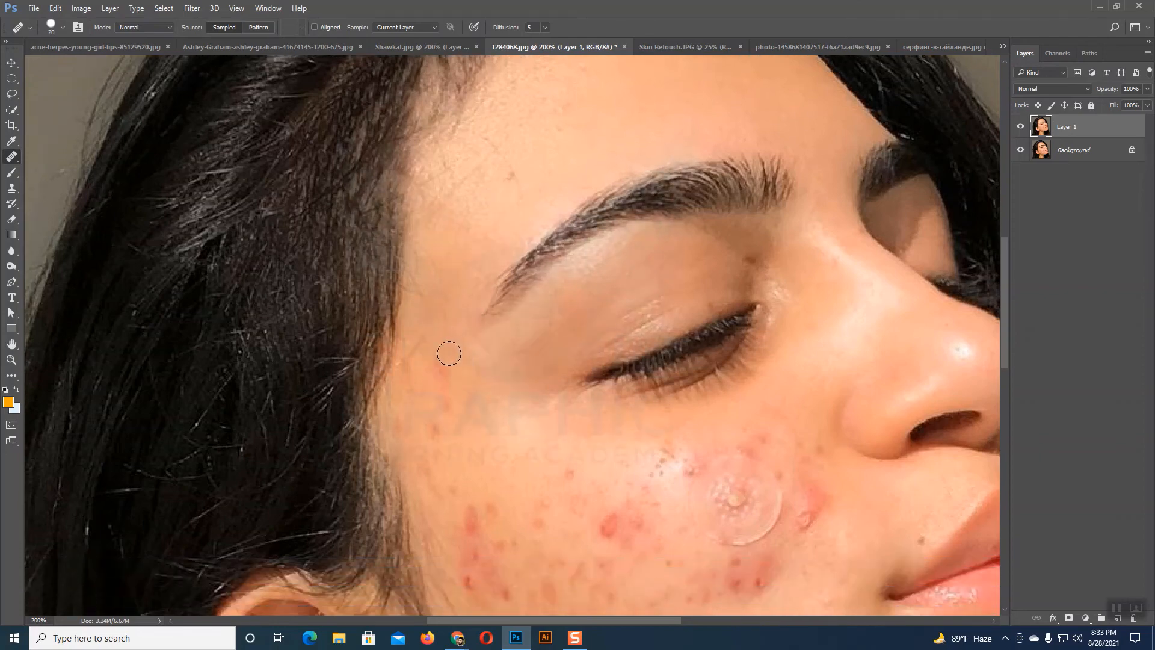
drag(437, 377, 444, 396)
mouse_move(446, 312)
mouse_down()
mouse_move(423, 378)
mouse_move(433, 359)
mouse_move(447, 401)
mouse_move(452, 388)
mouse_move(461, 398)
mouse_move(416, 388)
mouse_move(412, 400)
mouse_move(423, 353)
mouse_up()
scroll(439, 306, down, 3)
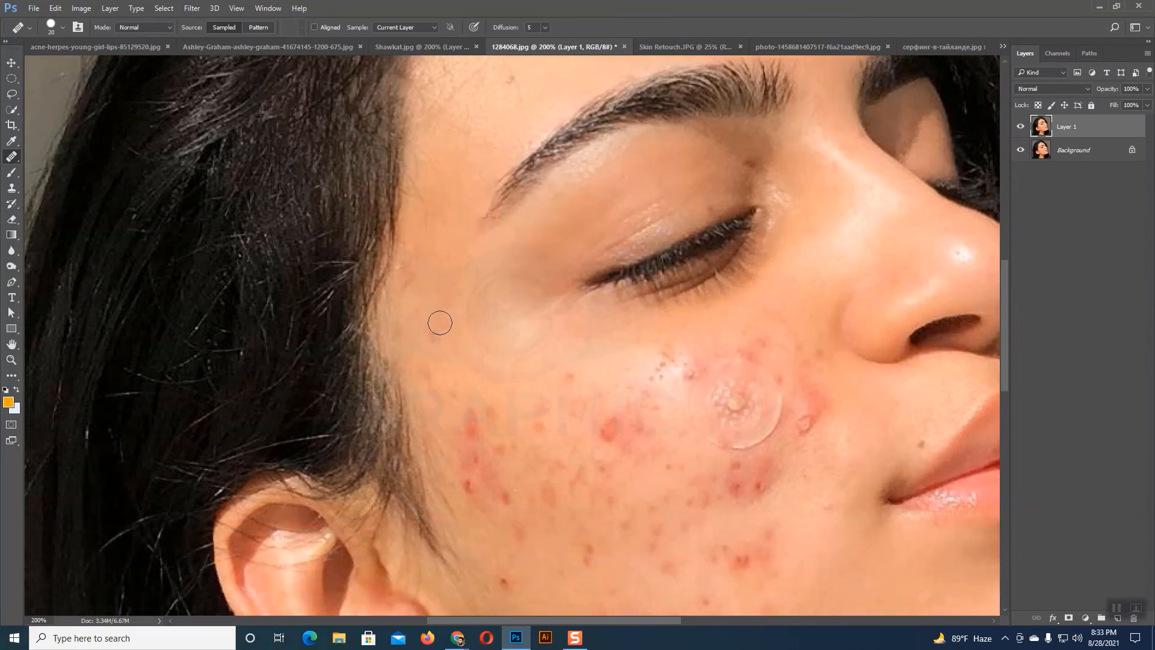
mouse_move(446, 372)
mouse_down()
mouse_move(425, 380)
mouse_move(420, 317)
mouse_move(400, 325)
mouse_move(446, 379)
mouse_up()
Step: Enlarge the brush to 60 px and heal the red patch on the outer cheek near the hairline with skin sampled above it
key(bracketright)
key(bracketright)
key(bracketright)
alt+click(458, 330)
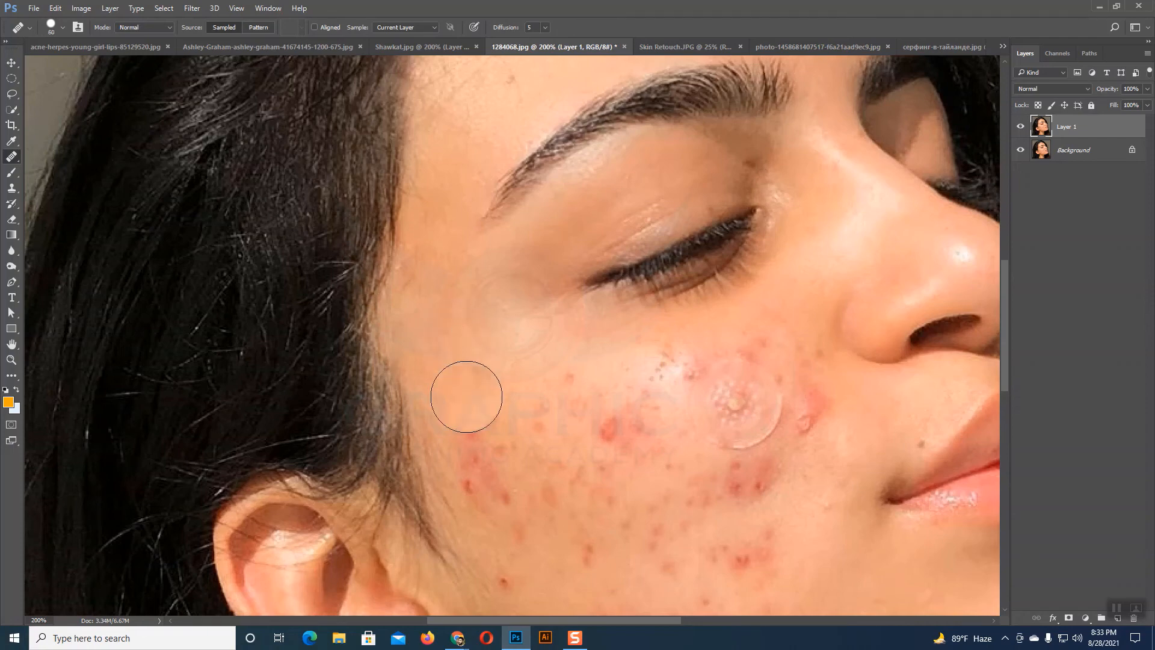
drag(464, 395, 494, 479)
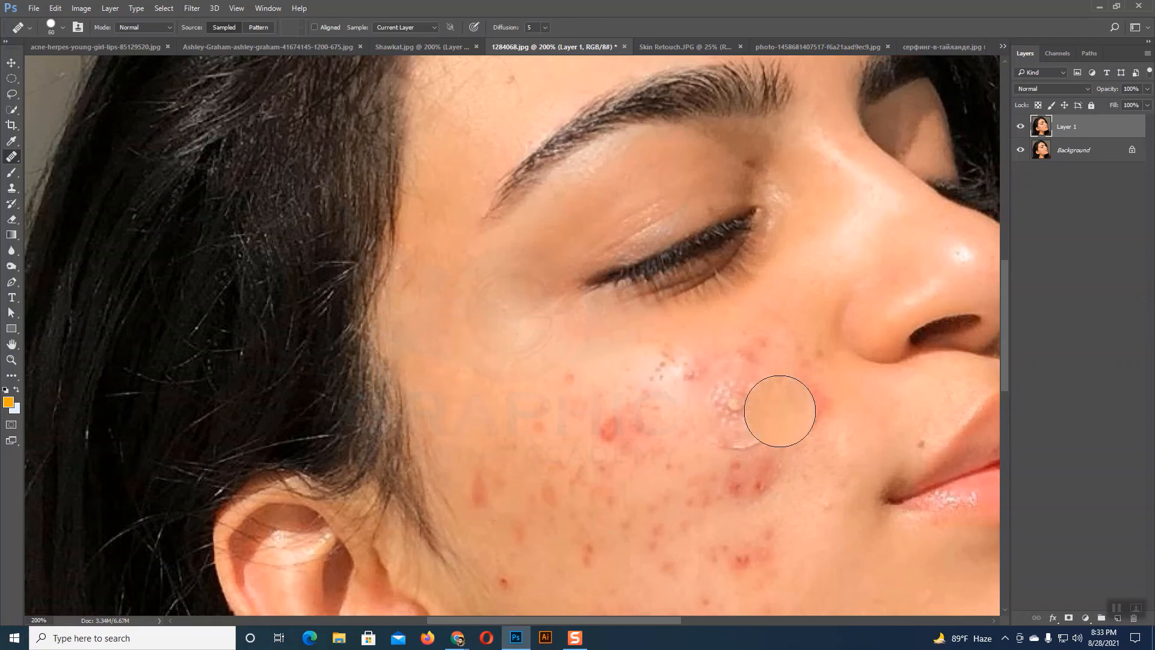
Step: Heal the small spots on the outer cheek below the eye with a smaller 25 px brush, resampling nearby clean skin
scroll(780, 411, down, 1)
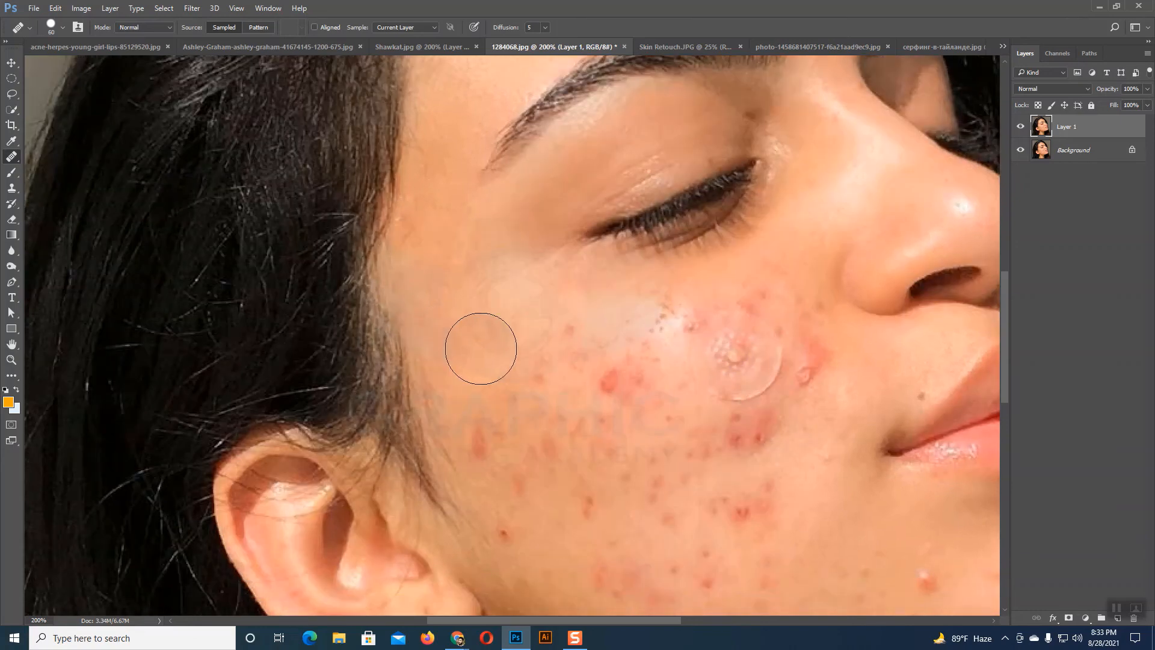
key(bracketleft)
key(bracketleft)
key(bracketleft)
key(bracketleft)
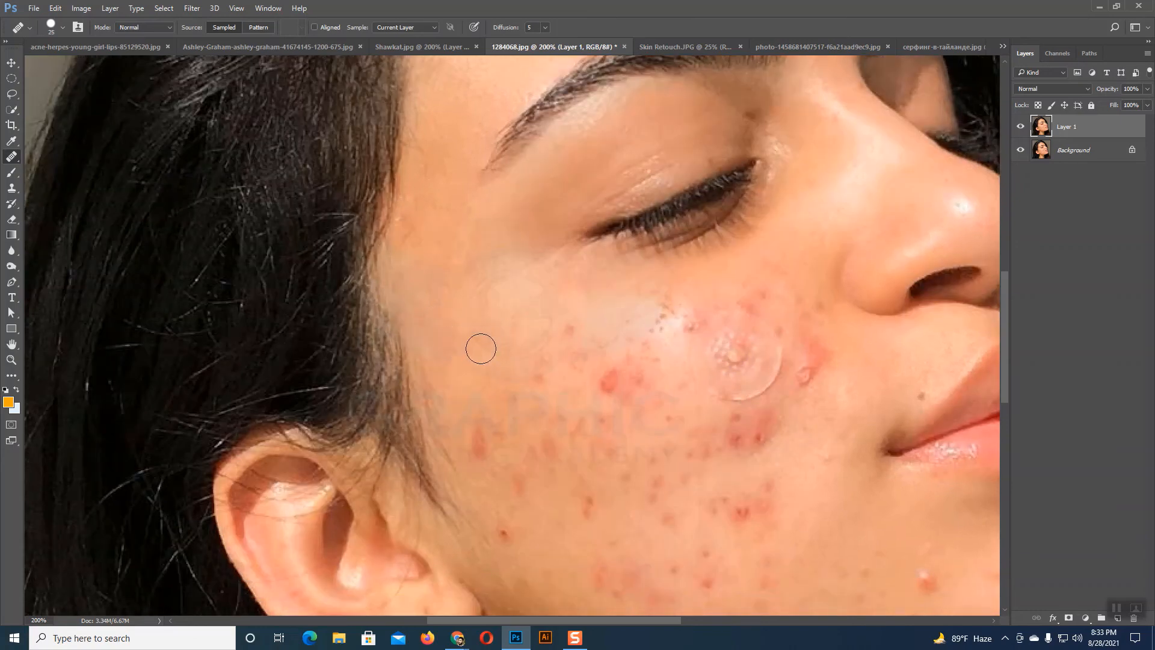
alt+click(569, 290)
mouse_move(565, 311)
mouse_down()
mouse_move(630, 318)
mouse_move(526, 345)
mouse_move(529, 301)
mouse_move(542, 377)
mouse_move(566, 353)
mouse_move(581, 353)
mouse_move(575, 365)
mouse_move(605, 346)
mouse_move(585, 359)
mouse_move(500, 362)
mouse_move(492, 375)
mouse_move(522, 391)
mouse_move(482, 428)
mouse_move(513, 429)
mouse_move(495, 407)
mouse_up()
alt+click(528, 309)
alt+click(477, 370)
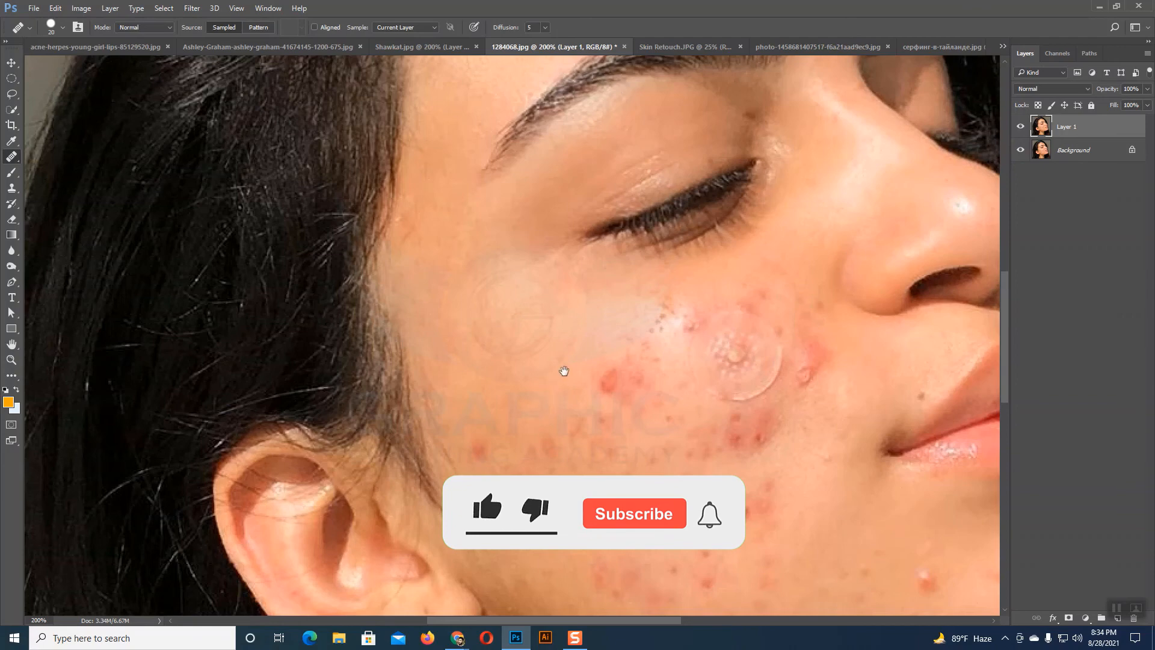
Step: Heal the blemishes on the cheek in front of the ear and down towards the jaw with a 20 px brush
drag(563, 368, 595, 255)
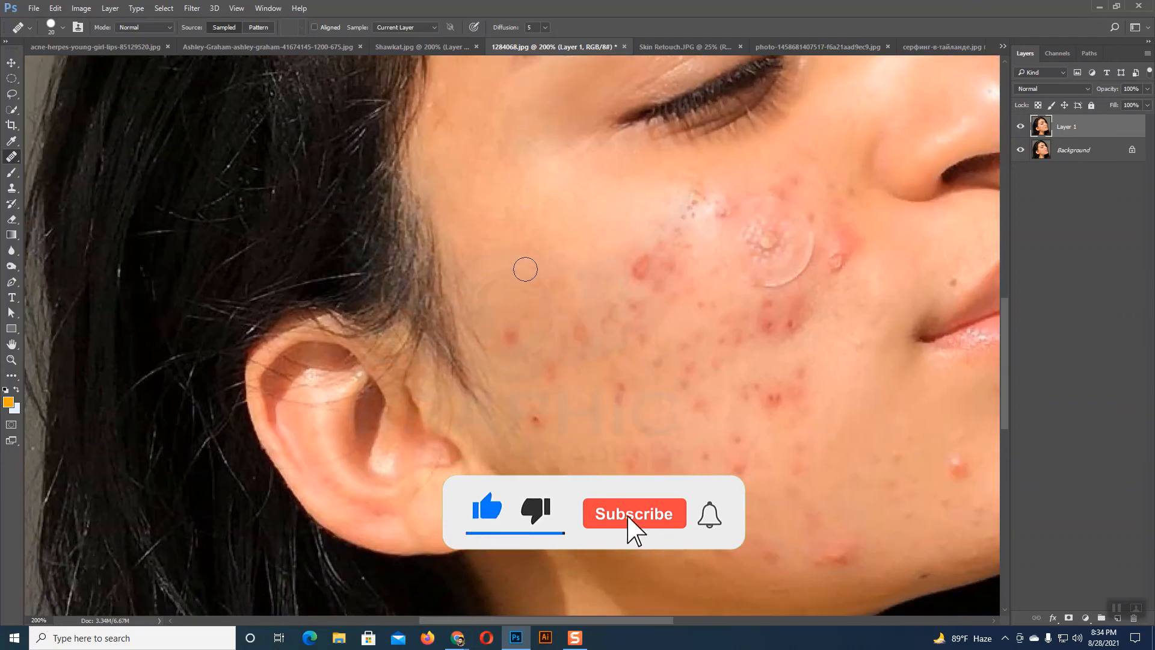
mouse_move(519, 297)
mouse_down()
mouse_move(513, 345)
mouse_move(520, 326)
mouse_move(512, 316)
mouse_move(504, 341)
mouse_move(558, 342)
mouse_move(643, 248)
mouse_move(583, 273)
mouse_up()
scroll(570, 251, down, 2)
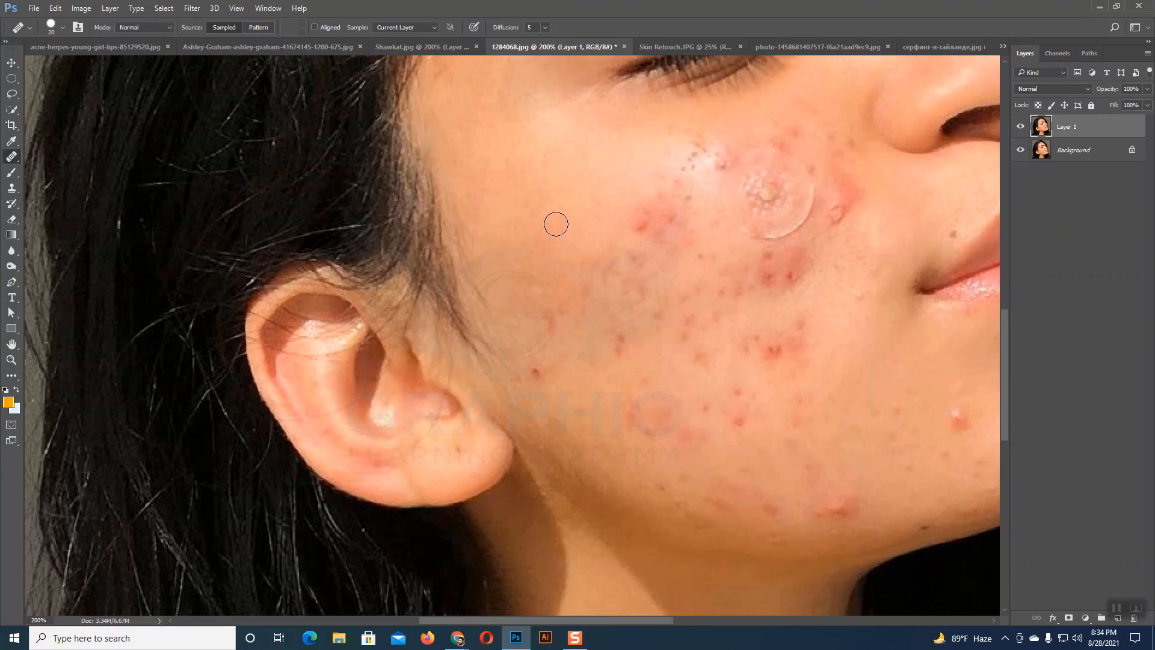
click(537, 373)
click(633, 240)
click(620, 345)
drag(638, 415, 667, 400)
Step: Heal the red spots across the lower cheek and along the jawline
click(662, 314)
click(684, 336)
click(687, 434)
mouse_move(662, 486)
mouse_down()
mouse_move(702, 480)
mouse_move(771, 509)
mouse_up()
click(700, 357)
click(738, 392)
click(740, 421)
drag(734, 425, 565, 322)
click(564, 403)
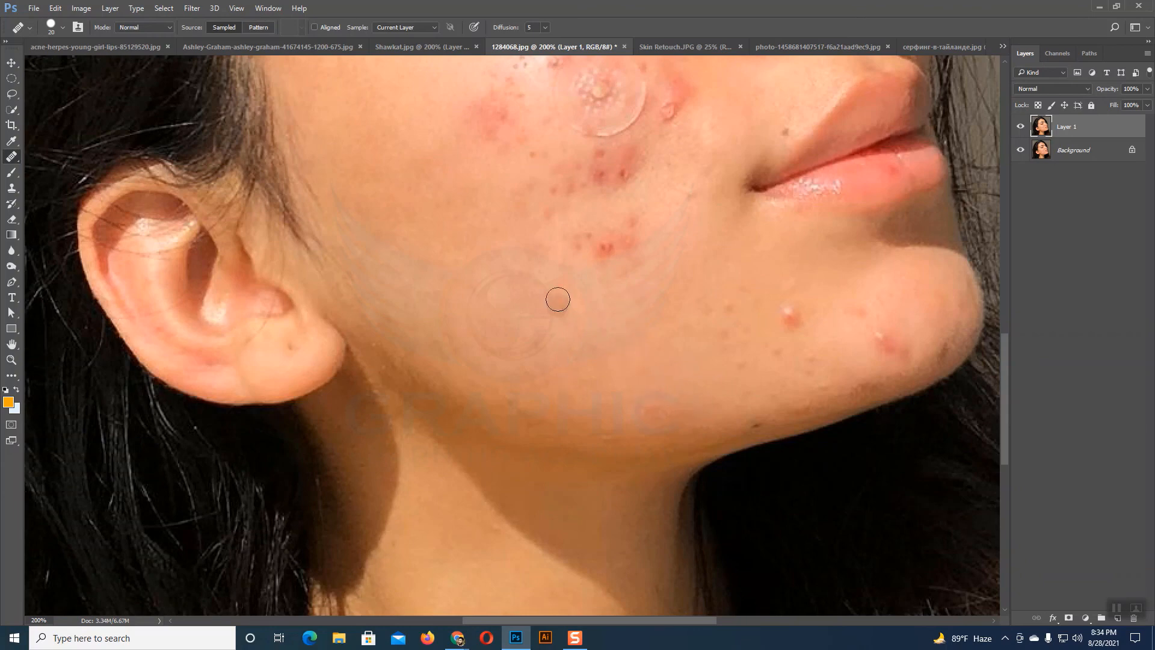
click(605, 246)
Step: Heal the pimples on the chin and the skin below the mouth
scroll(562, 386, right, 3)
scroll(562, 387, up, 1)
click(692, 359)
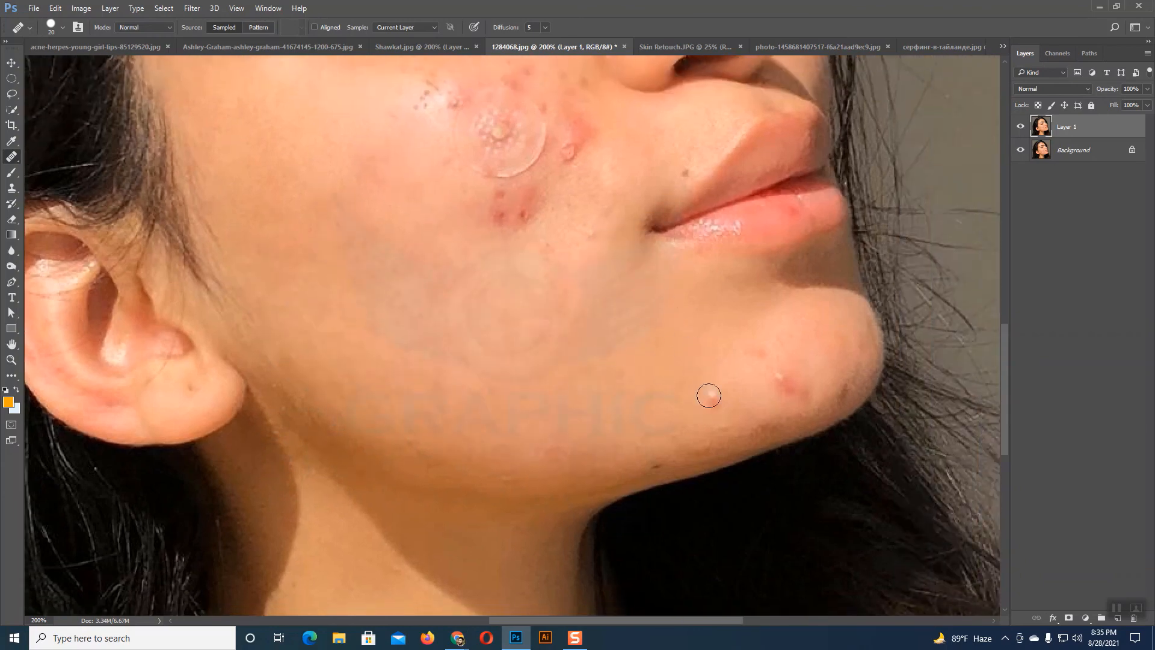
key(bracketleft)
click(787, 385)
Step: Heal the red bump beside the nostril and the red patch on the cheek below the cream ring
drag(641, 150, 634, 283)
key(bracketright)
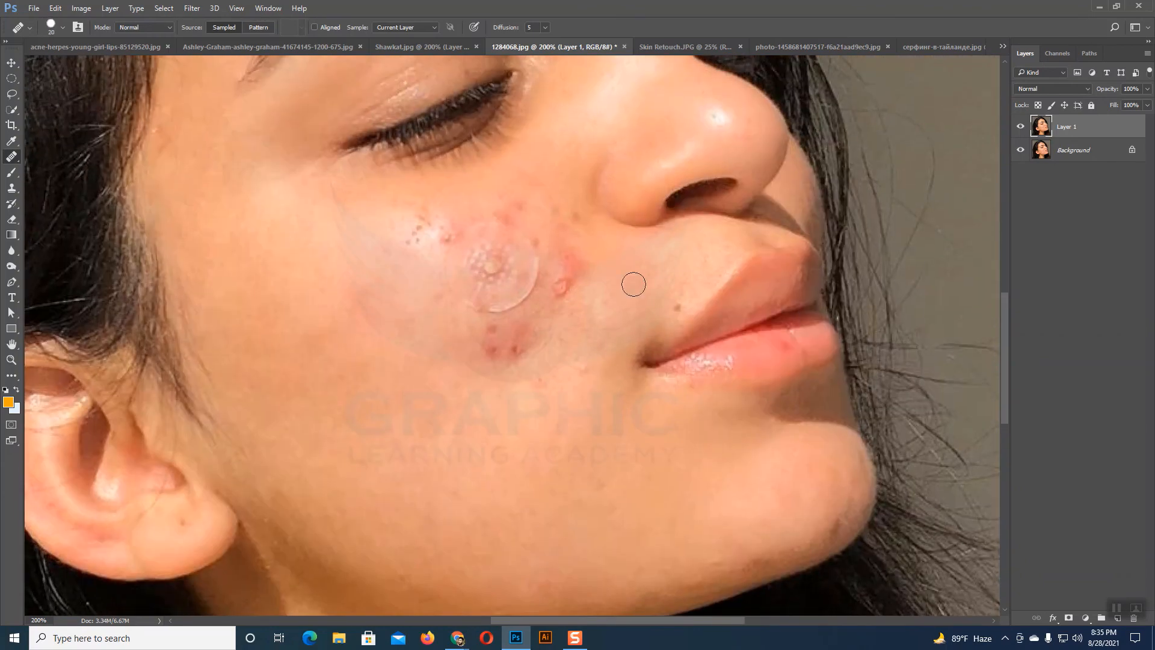
drag(576, 257, 563, 286)
mouse_move(494, 337)
mouse_down()
mouse_move(511, 353)
mouse_move(521, 336)
mouse_up()
drag(331, 263, 330, 273)
Step: Heal the dark spots under the eye and the circular cream smear on the cheek, enlarging the brush to 30 px
scroll(330, 274, up, 2)
click(424, 291)
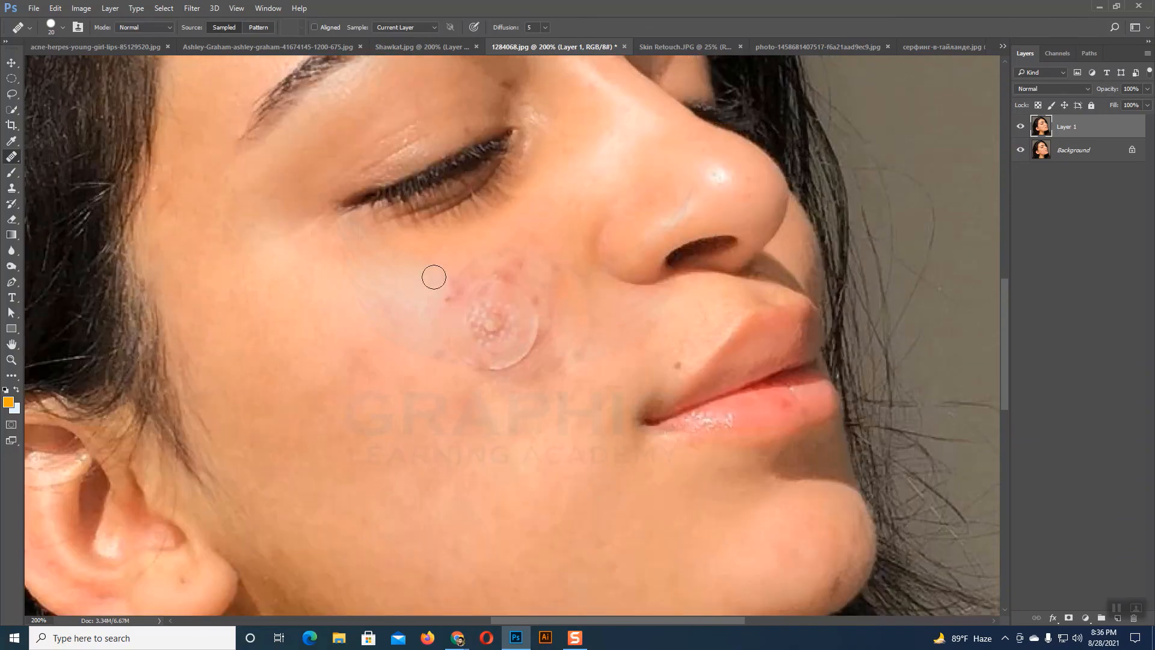
click(454, 328)
click(513, 274)
mouse_move(498, 323)
mouse_down()
mouse_move(486, 340)
mouse_move(533, 358)
mouse_up()
click(514, 356)
key(bracketright)
scroll(602, 354, up, 7)
Step: Compare the finished retouch of the whole portrait with the original by hiding and showing Layer 1
key(ctrl+minus)
key(ctrl+minus)
key(ctrl+minus)
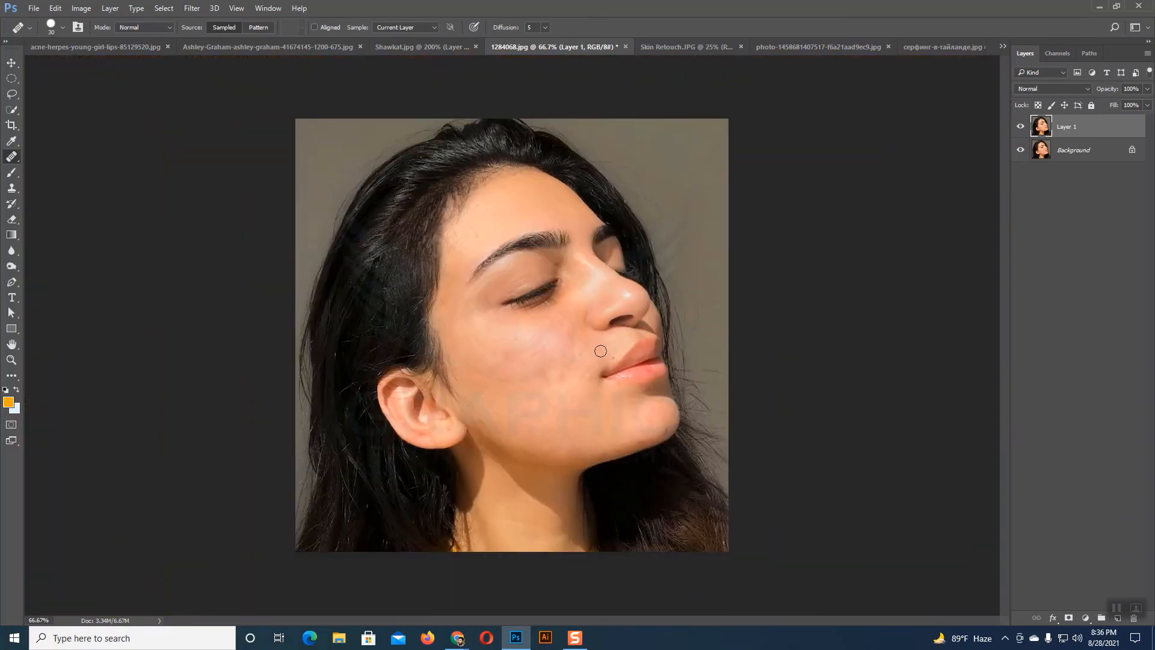
click(1021, 127)
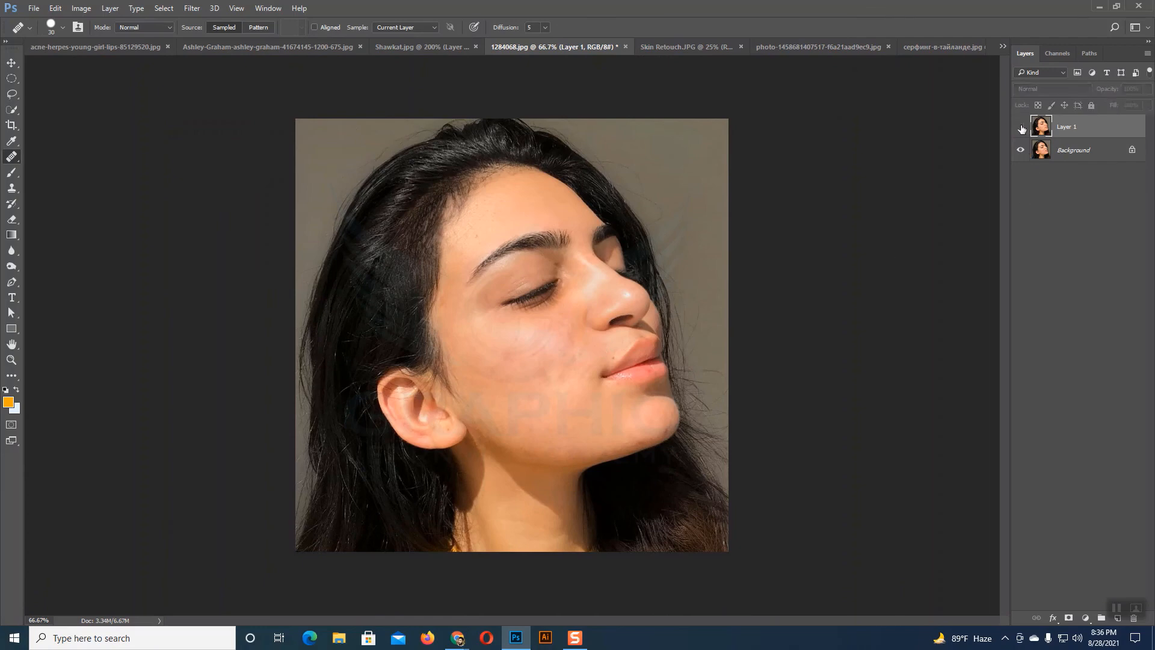
click(1021, 126)
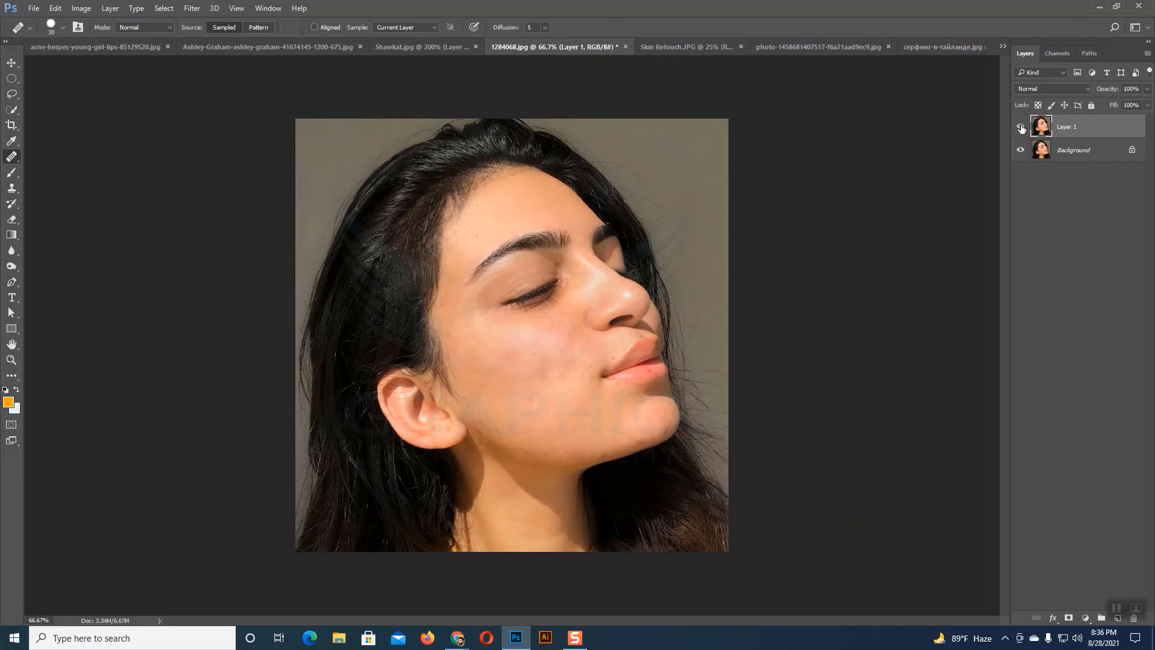
click(1021, 127)
click(1021, 127)
right_click(15, 161)
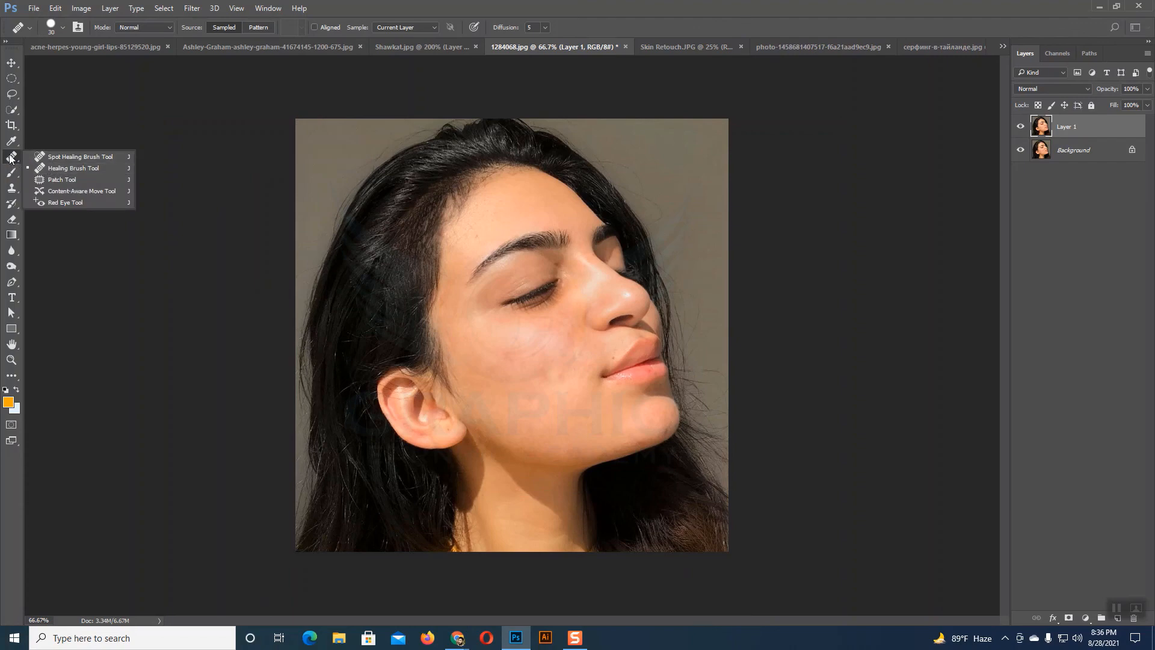
click(10, 159)
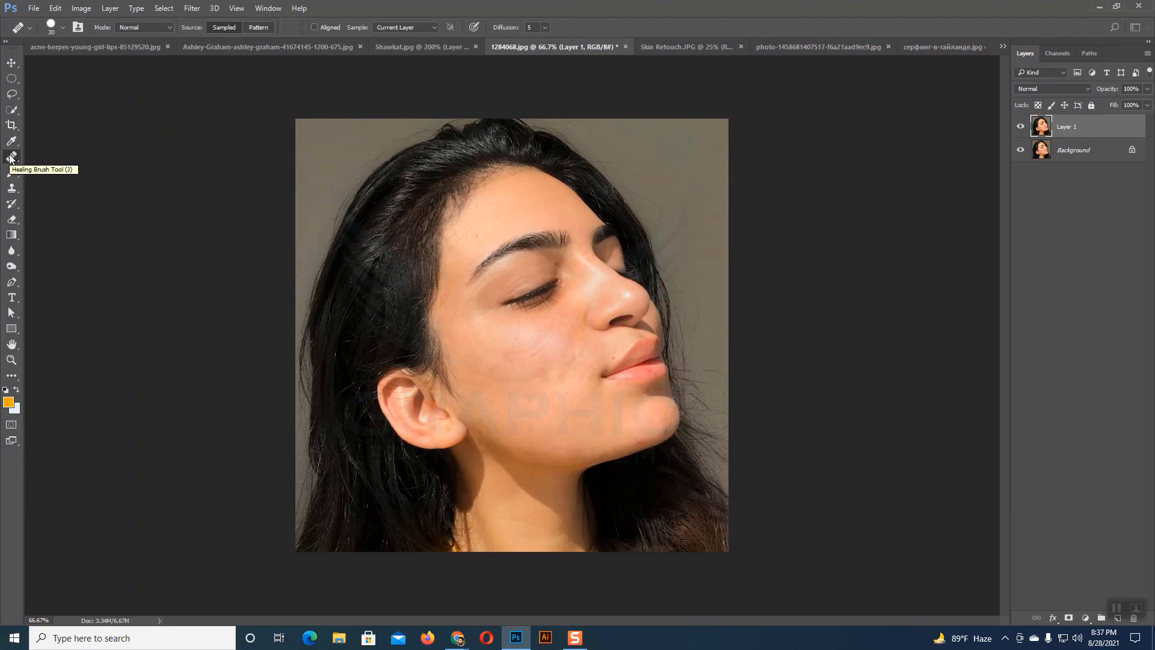